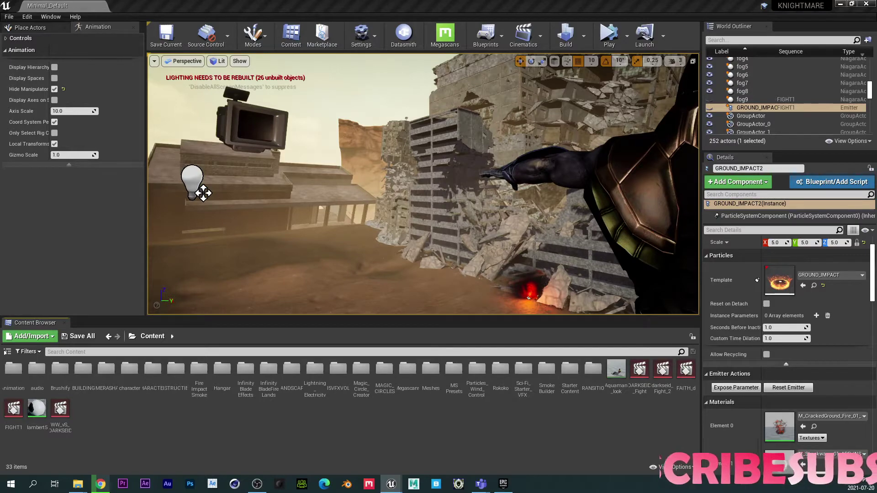
# - Hide editor icons with game view and look through the fight shot's cinematic camera
pyautogui.press('g')
pyautogui.press('space')
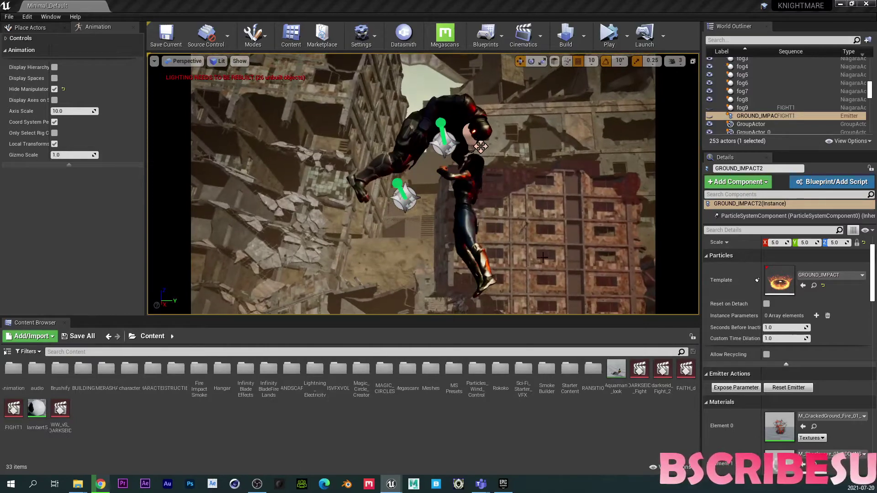
# - Select Wonder Woman, dock the FIGHT1 Sequencer in the bottom panel, and scroll to Wonder_Woman_FOR_UE
pyautogui.click(469, 215)
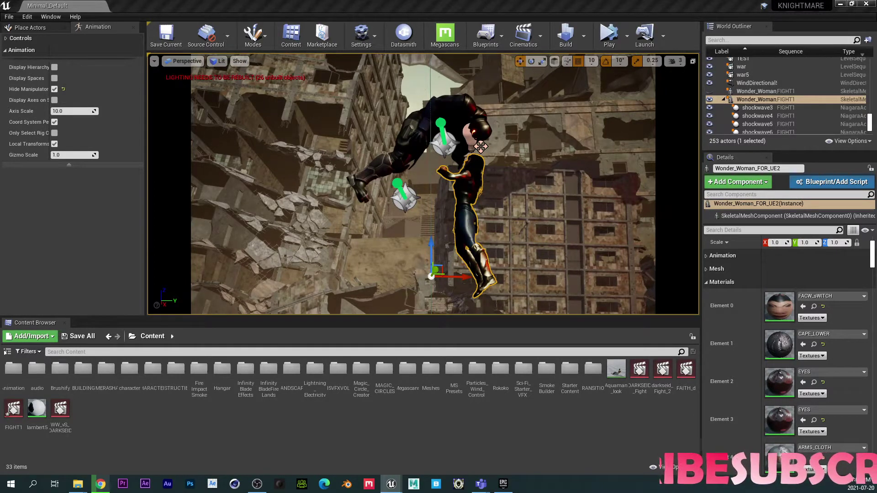
pyautogui.moveTo(477, 176); pyautogui.dragTo(455, 154)
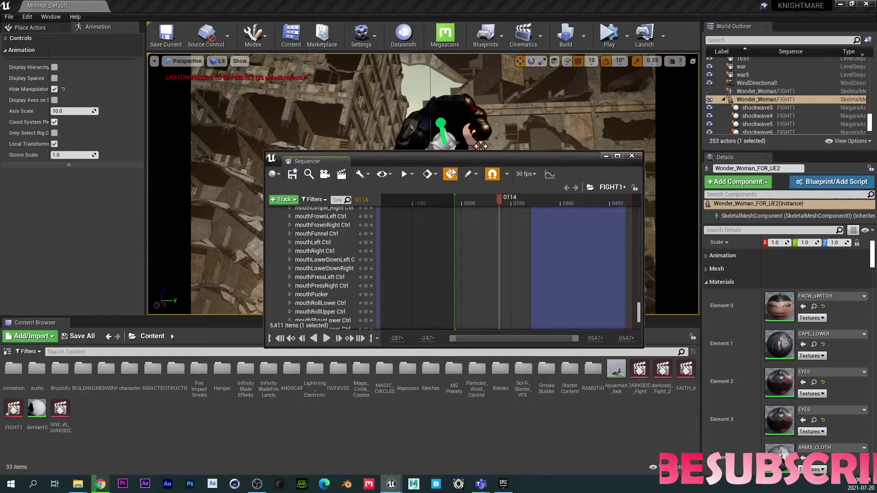
pyautogui.moveTo(339, 164); pyautogui.dragTo(121, 323)
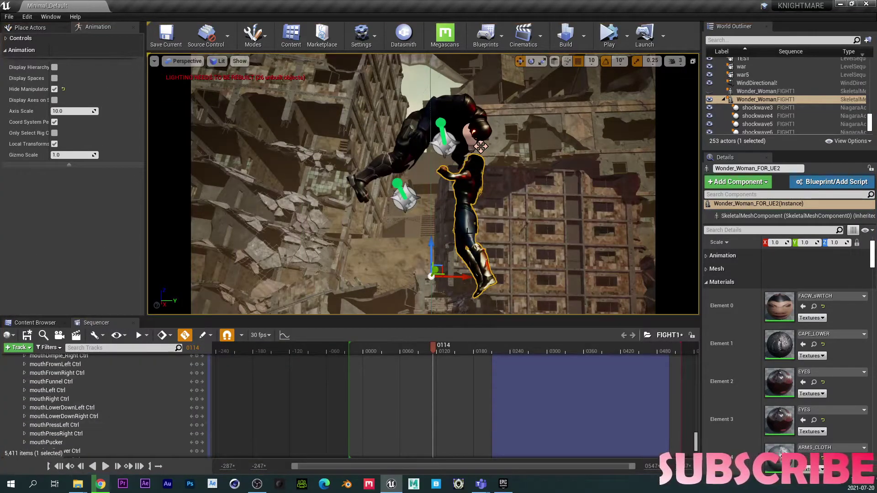
pyautogui.scroll(10, 114, 406)
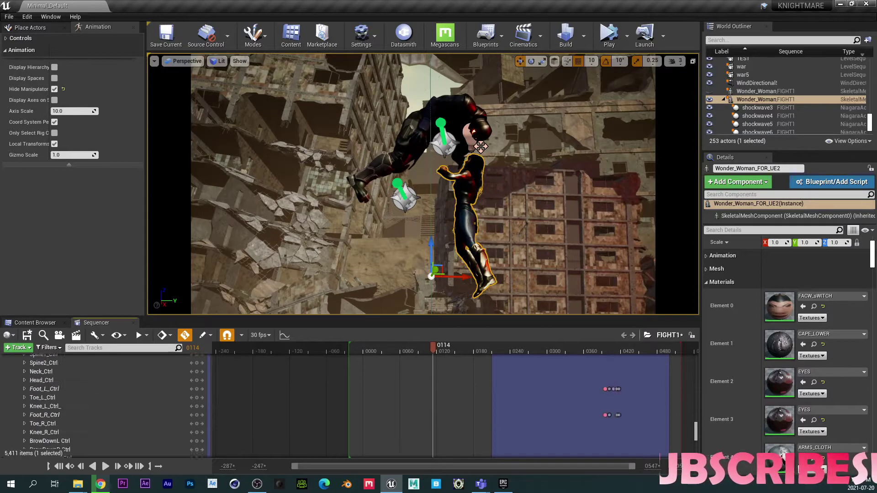
pyautogui.scroll(15, 114, 407)
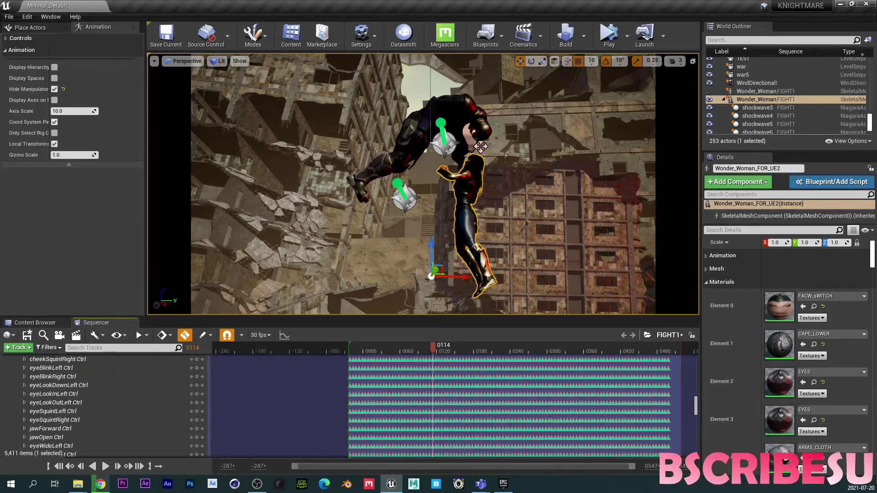
pyautogui.scroll(15, 114, 407)
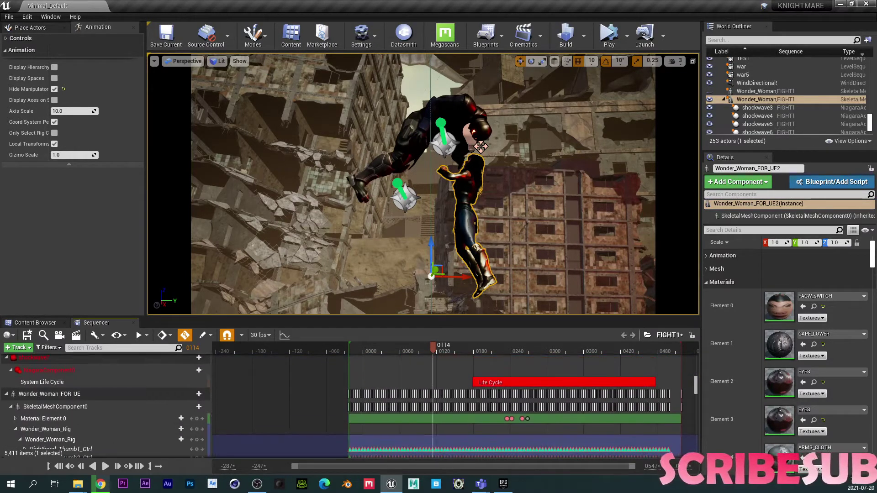
# - Collapse Wonder_Woman_FOR_UE, expand Wonder_Woman_FOR_UE2, select Wonder_Woman_Rig, and turn off Hide Manipulators
pyautogui.click(66, 395)
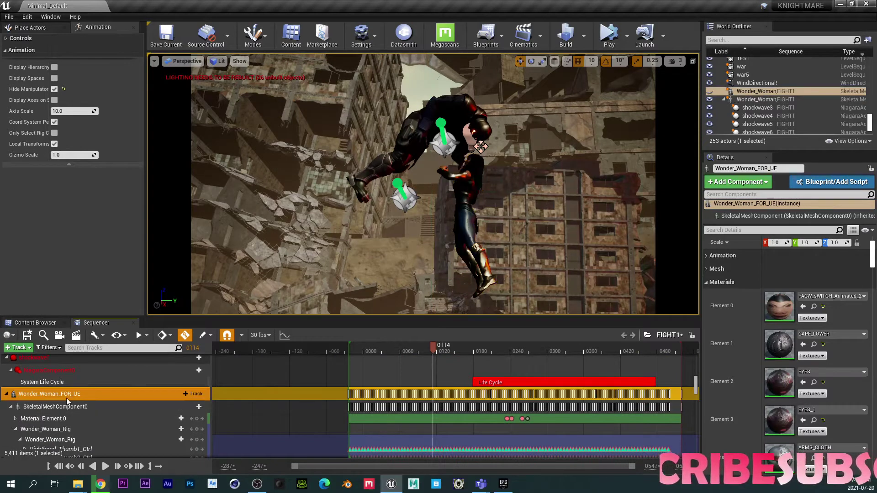
pyautogui.doubleClick(66, 398)
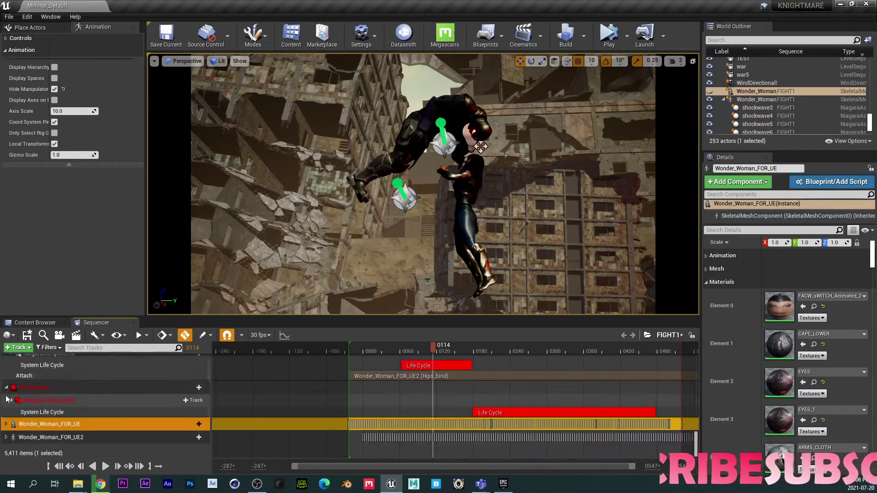
pyautogui.click(68, 439)
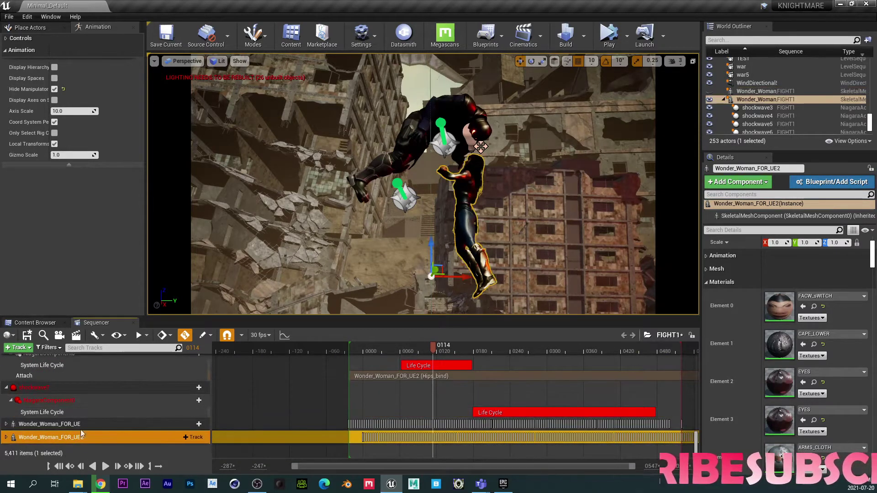
pyautogui.click(6, 437)
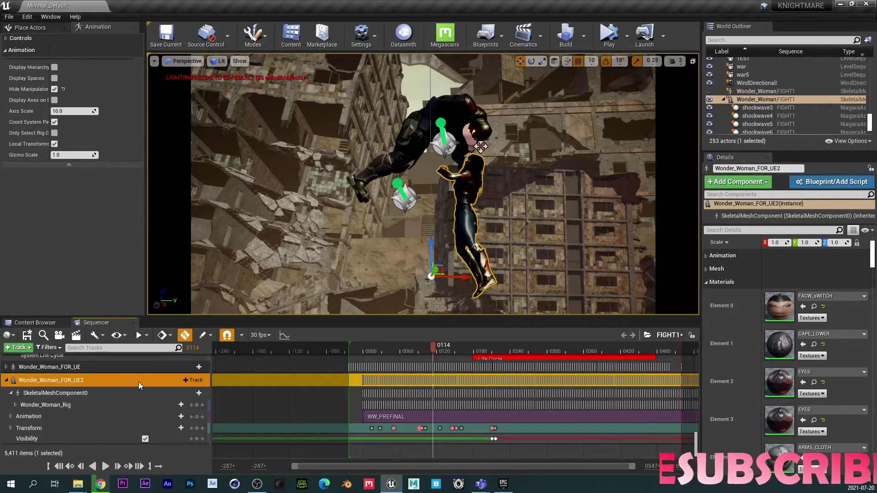
pyautogui.click(125, 405)
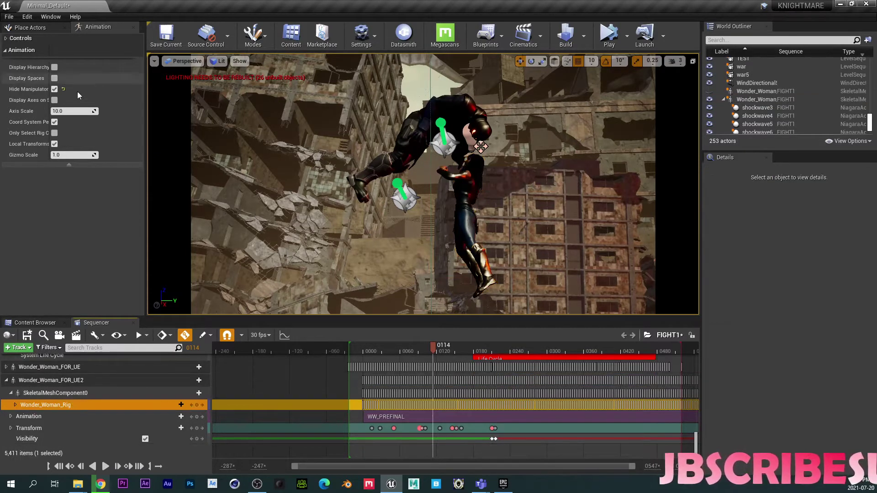
pyautogui.click(55, 89)
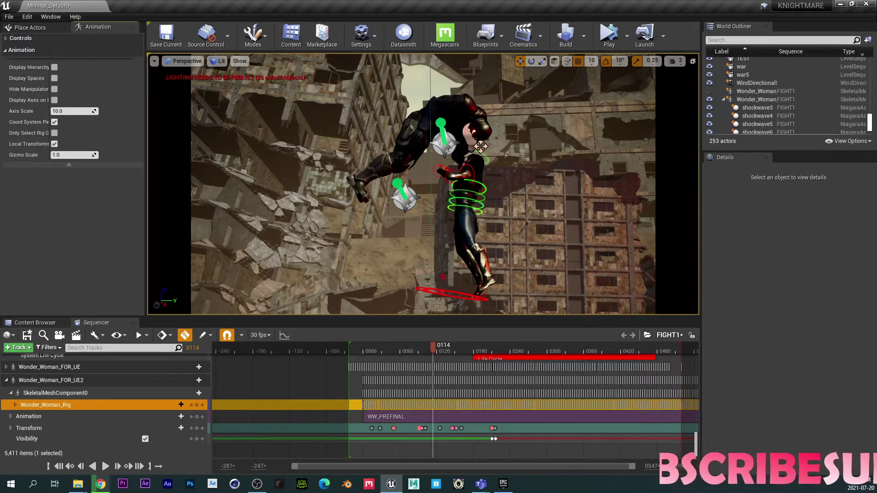
# - In world space, key Foot_L_Ctrl at frame 0105 raised to location -53.1, -17.4, 3.25
pyautogui.click(487, 277)
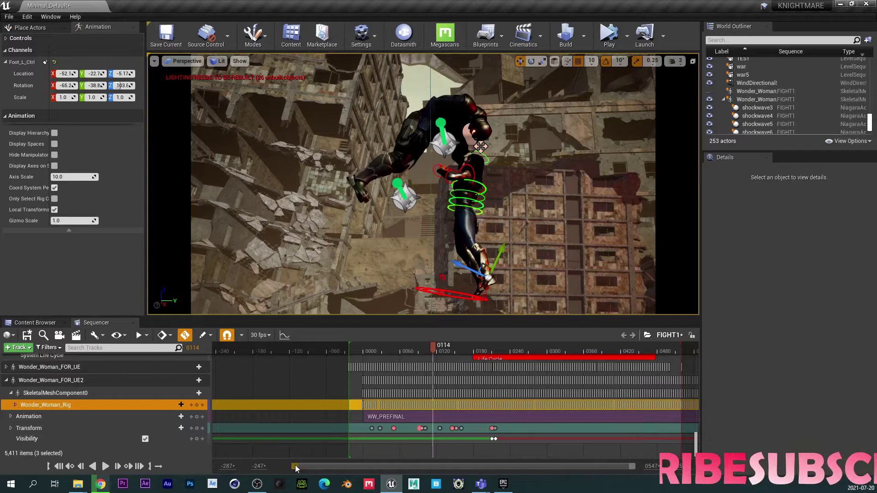
pyautogui.moveTo(296, 465); pyautogui.dragTo(413, 464)
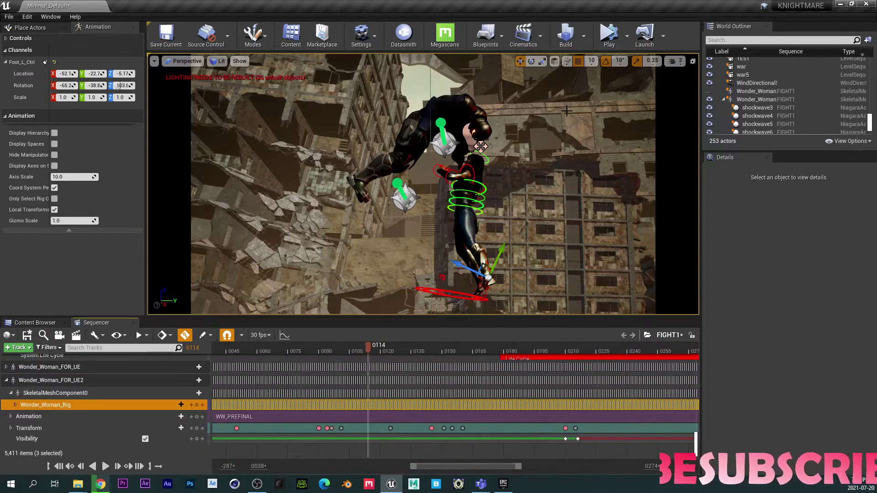
pyautogui.click(554, 61)
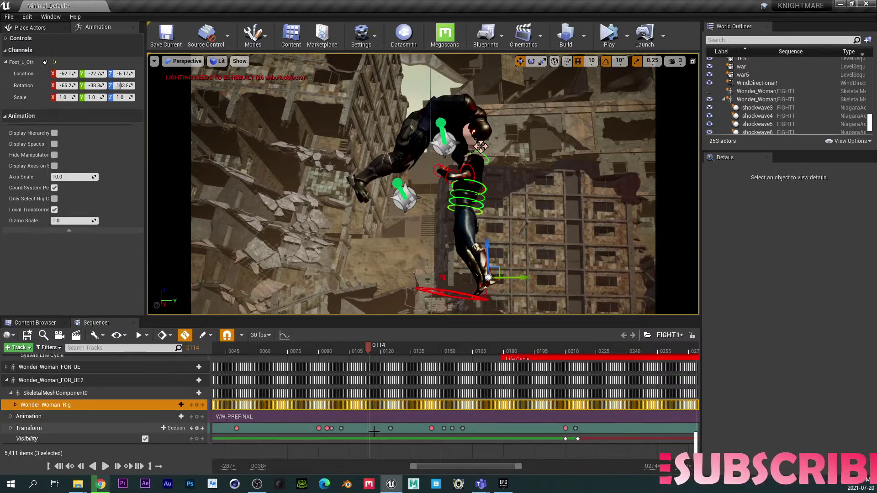
pyautogui.moveTo(351, 349)
pyautogui.mouseDown()
pyautogui.moveTo(334, 349)
pyautogui.moveTo(351, 345)
pyautogui.mouseUp()
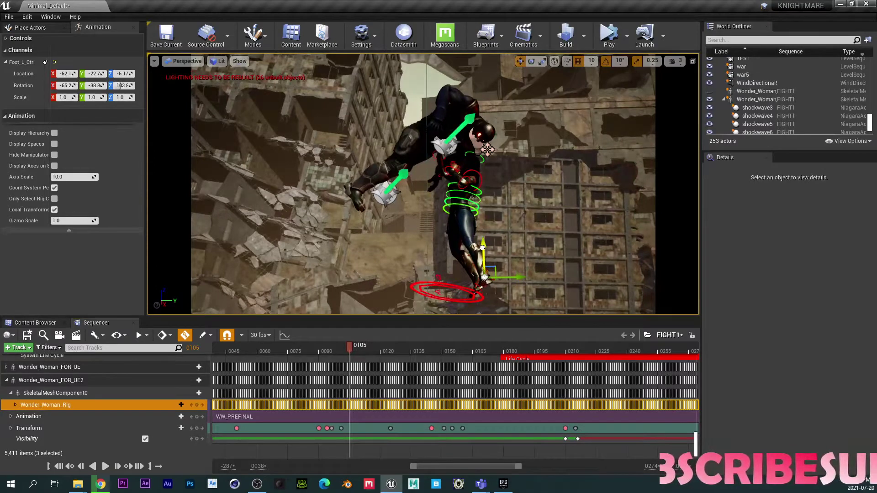
pyautogui.moveTo(483, 248); pyautogui.dragTo(484, 269)
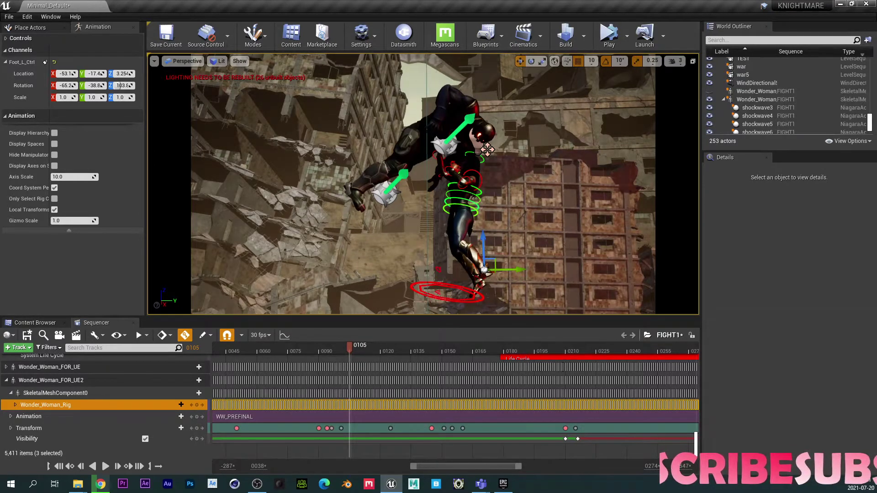
pyautogui.click(475, 278)
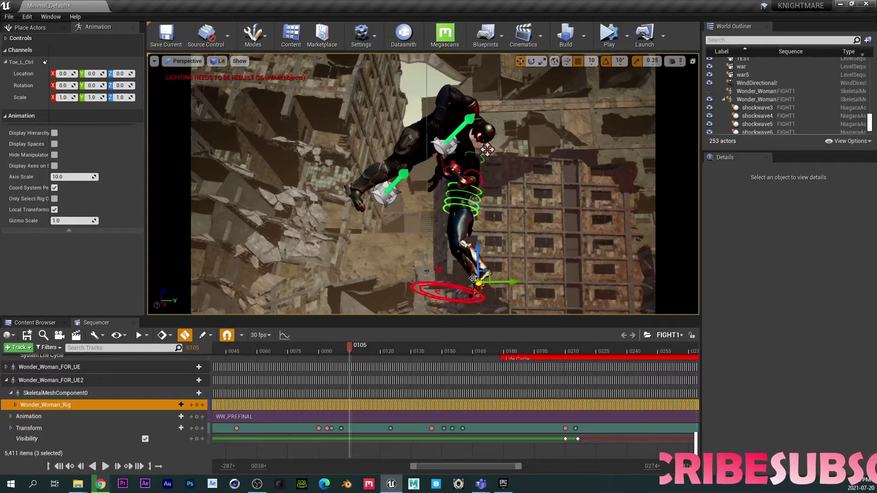
# - Select Foot_R_Ctrl in the rig track and lift it to key -100, 36.7, -8.25 at 0105
pyautogui.click(15, 405)
pyautogui.scroll(-1, 38, 408)
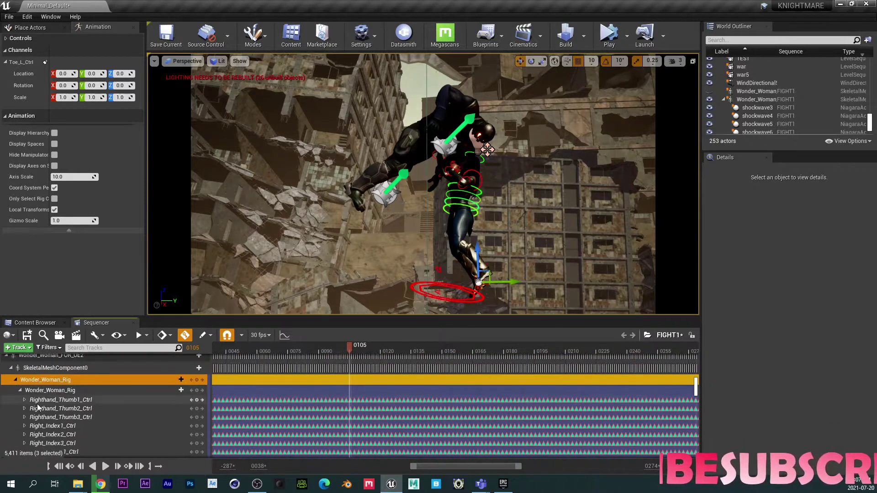
pyautogui.click(20, 391)
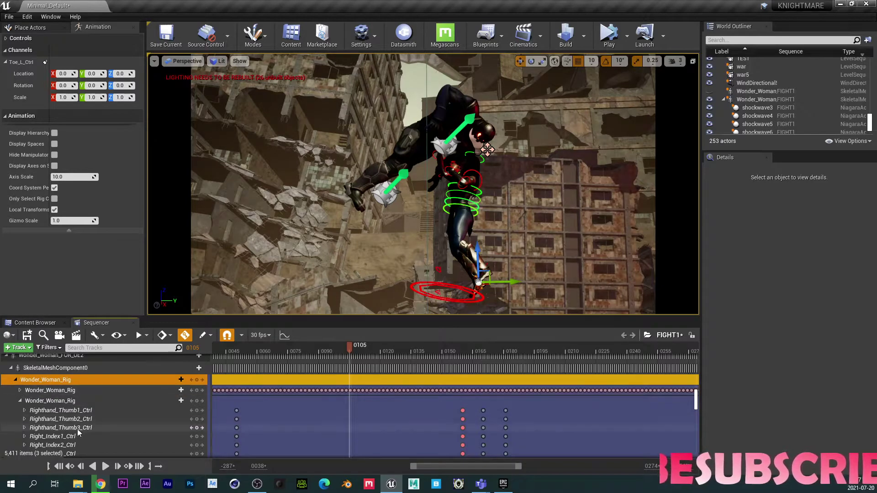
pyautogui.scroll(-6, 77, 430)
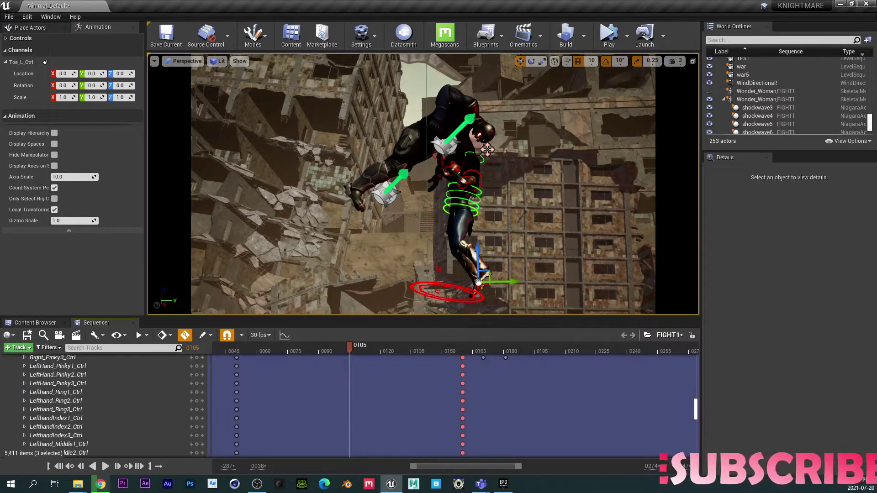
pyautogui.scroll(-10, 78, 429)
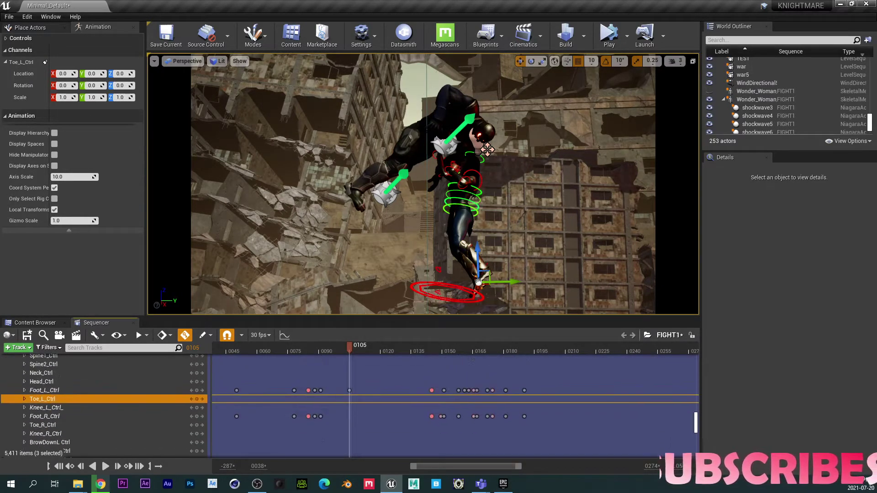
pyautogui.click(59, 416)
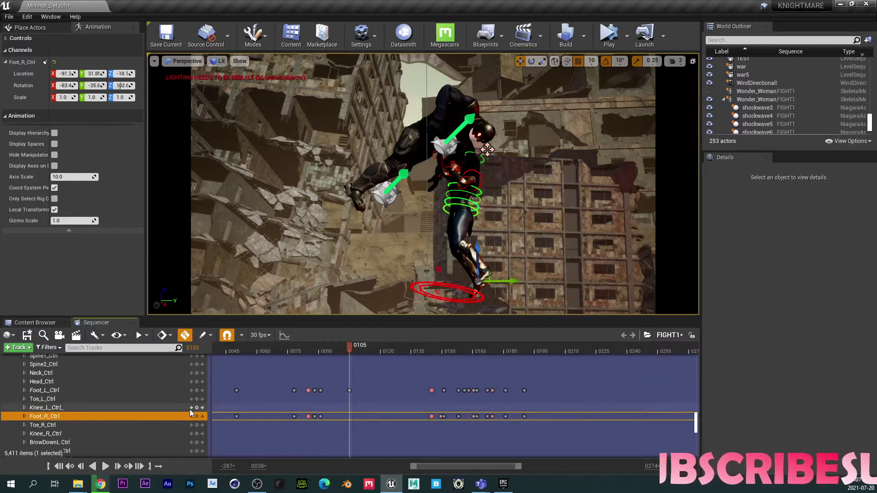
pyautogui.moveTo(477, 256); pyautogui.dragTo(515, 274)
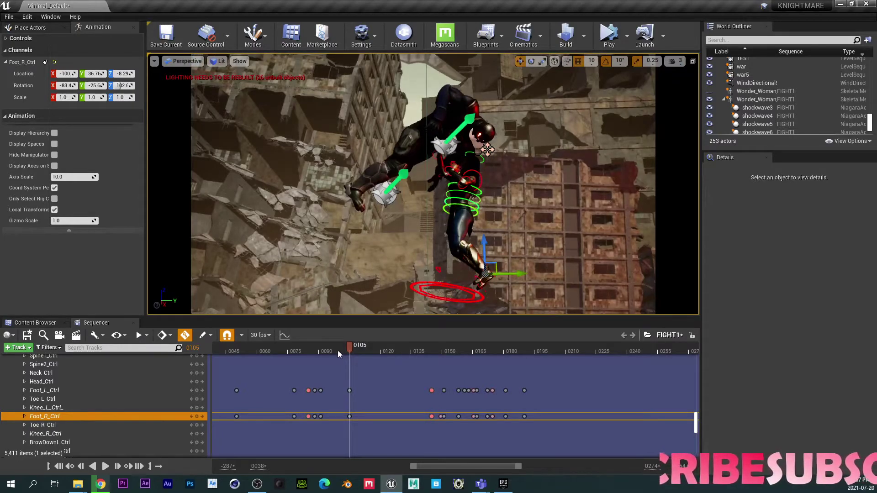
# - Replay from frame 0090, then key the right foot at 0126 shifted to -73.6, 29.9, -26.2
pyautogui.click(319, 349)
pyautogui.click(106, 466)
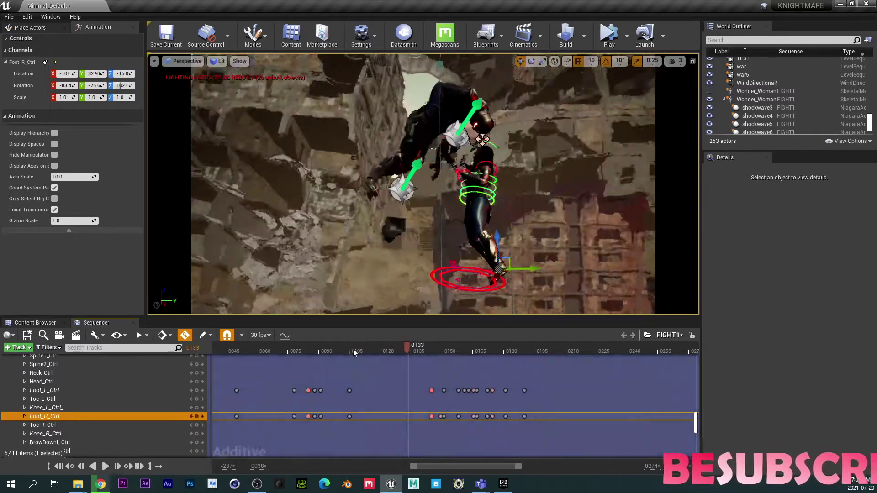
pyautogui.moveTo(405, 346); pyautogui.dragTo(393, 349)
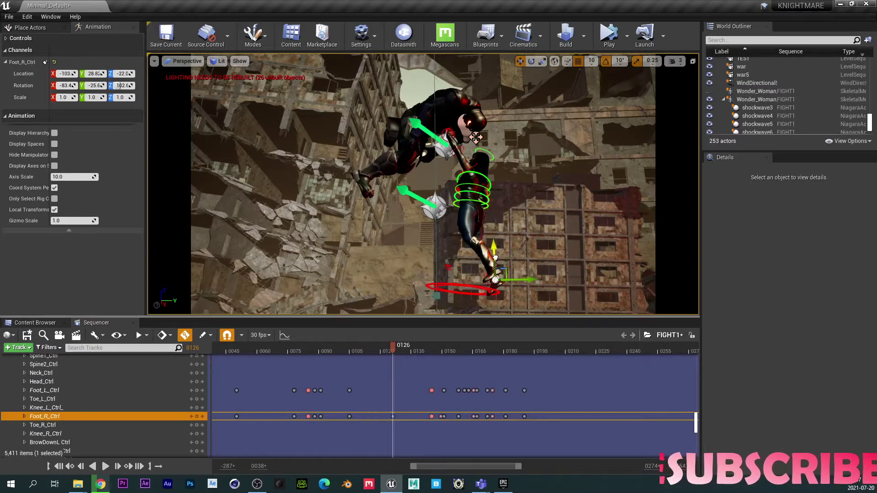
pyautogui.moveTo(527, 279); pyautogui.dragTo(509, 286)
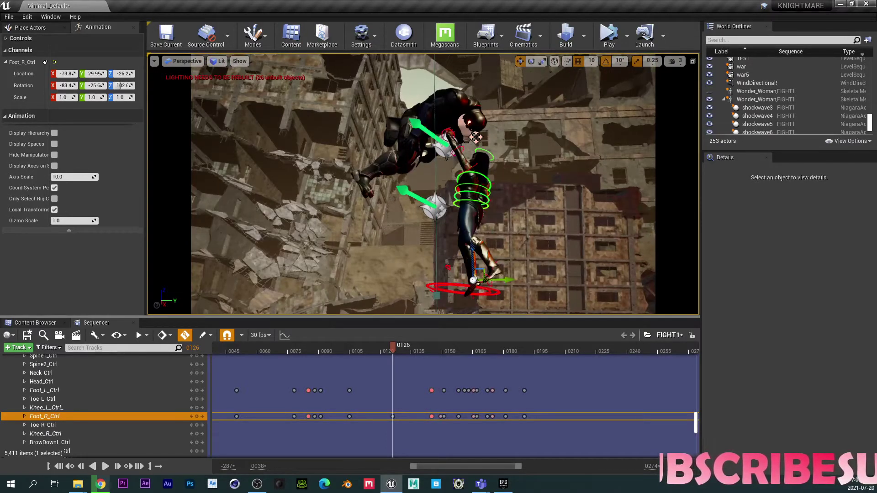
pyautogui.click(500, 269)
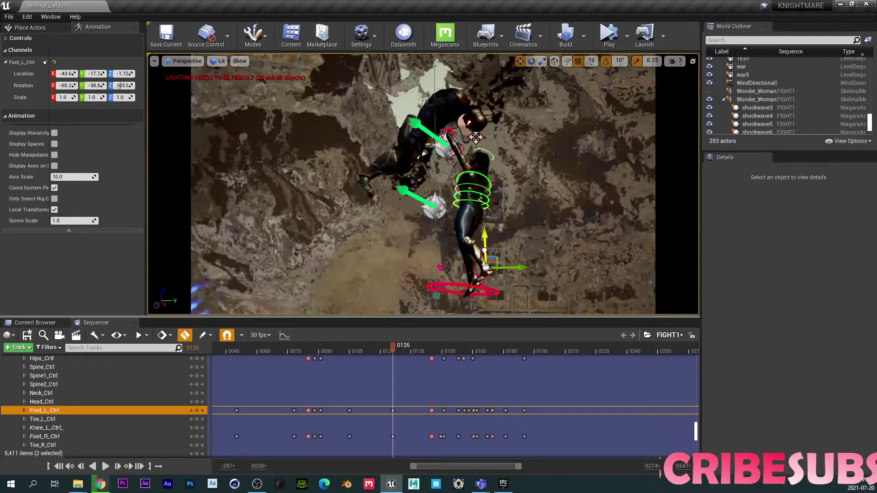
# - Review the shot from frame 0097 and scrub to frame 0105
pyautogui.click(338, 386)
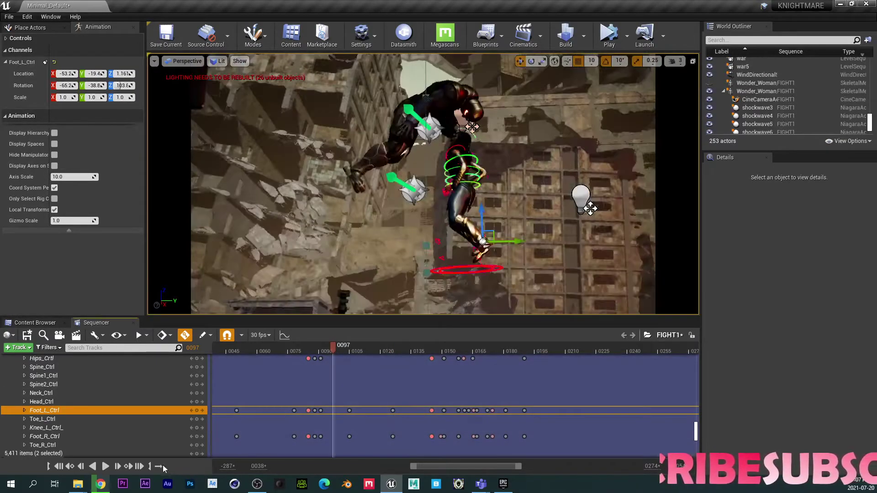
pyautogui.click(104, 466)
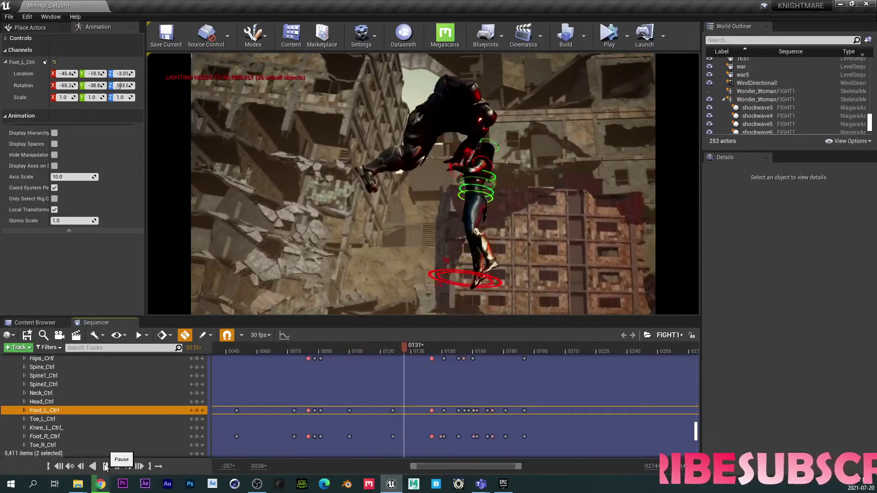
pyautogui.click(105, 467)
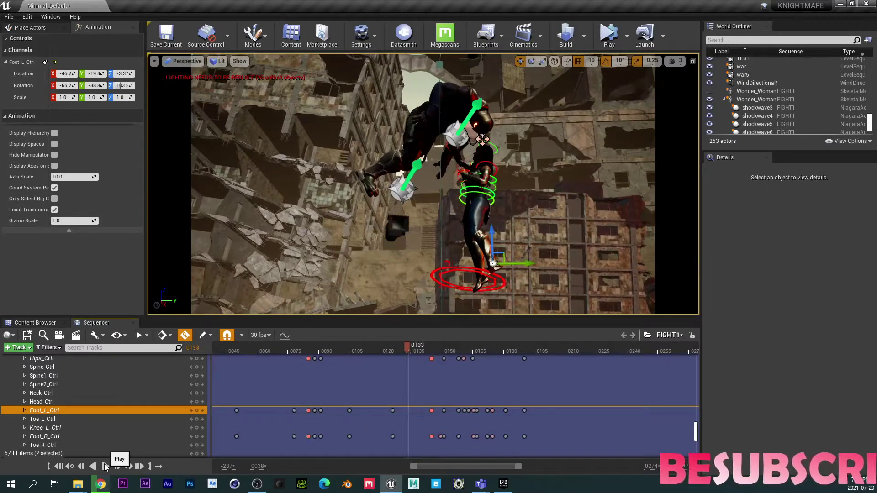
pyautogui.click(340, 404)
pyautogui.moveTo(340, 404); pyautogui.dragTo(350, 402)
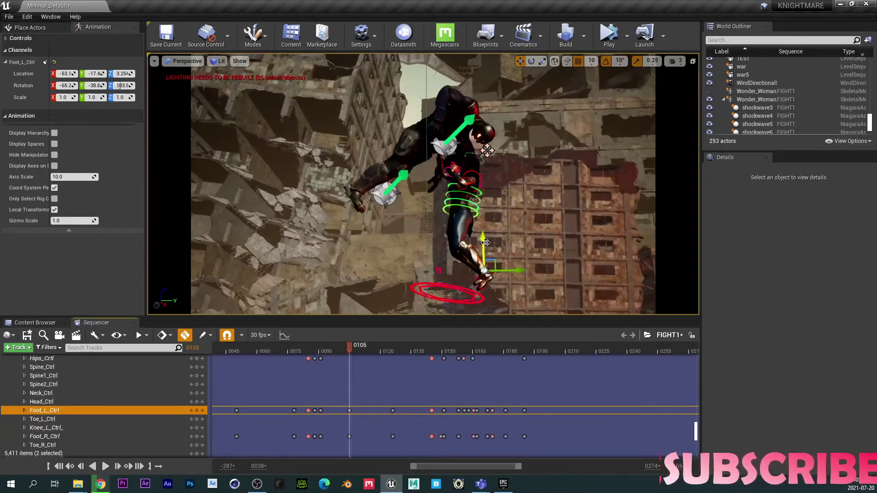
# - Lower the left foot to Location Z -5.17 and rotate it to Rotation X -75.2, then preview
pyautogui.moveTo(483, 247); pyautogui.dragTo(481, 251)
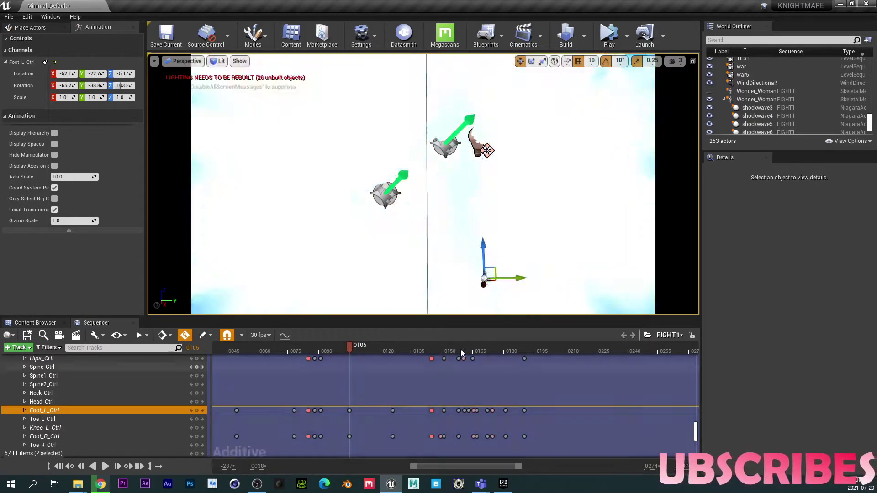
pyautogui.press('e')
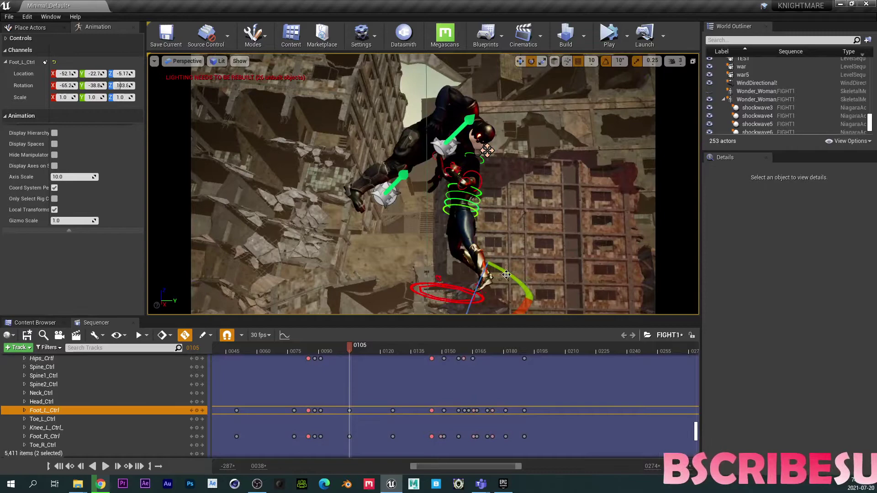
pyautogui.moveTo(521, 299); pyautogui.dragTo(509, 288)
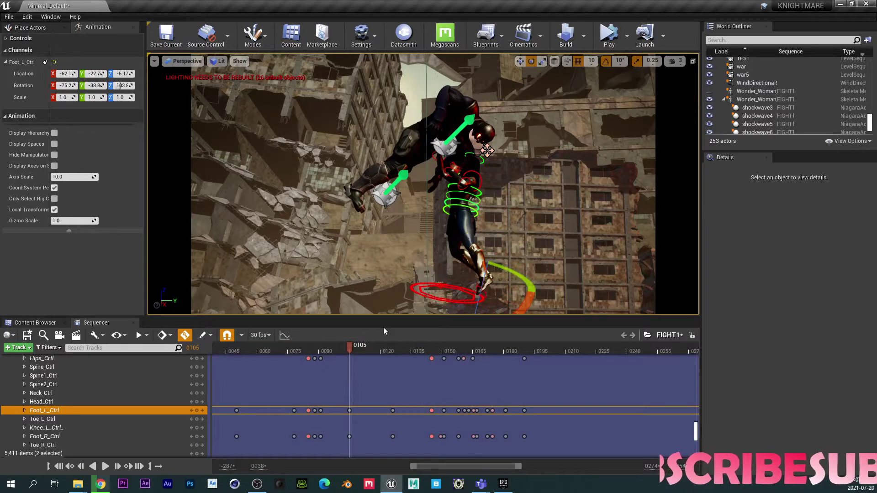
pyautogui.press('space')
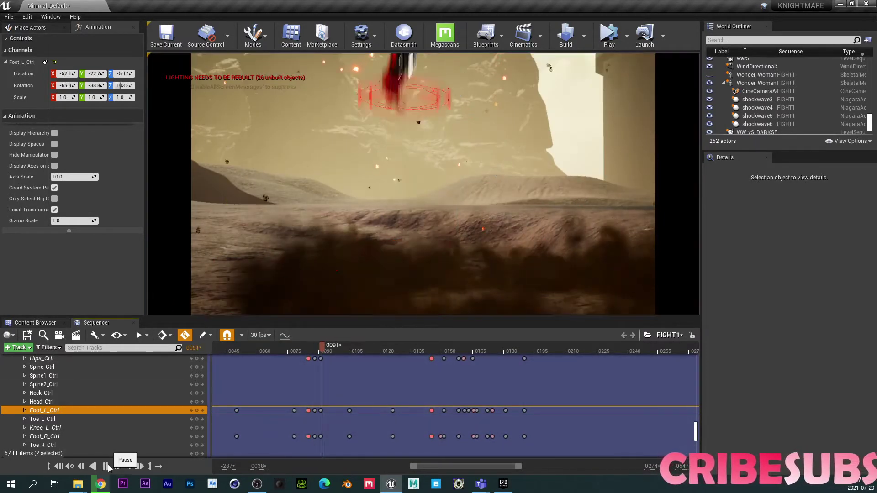
pyautogui.click(107, 466)
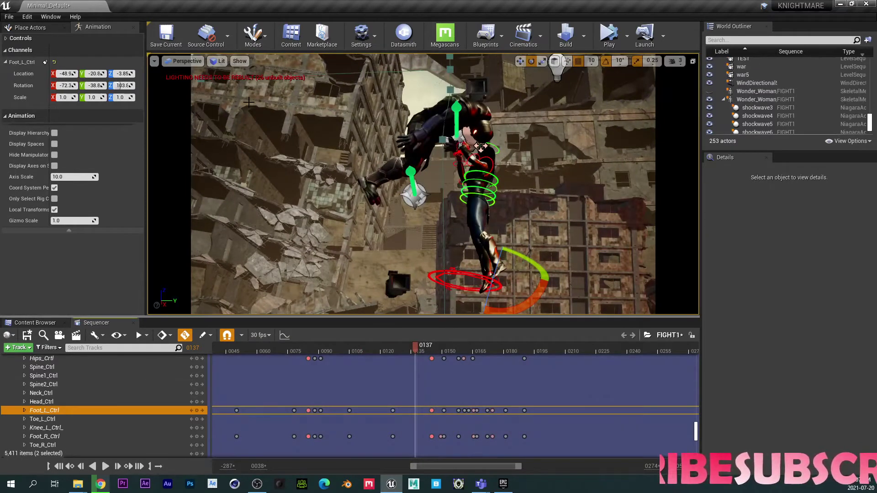
# - Preview the shot in Unlit view mode, then return the viewport to Lit and replay
pyautogui.click(218, 60)
pyautogui.click(238, 91)
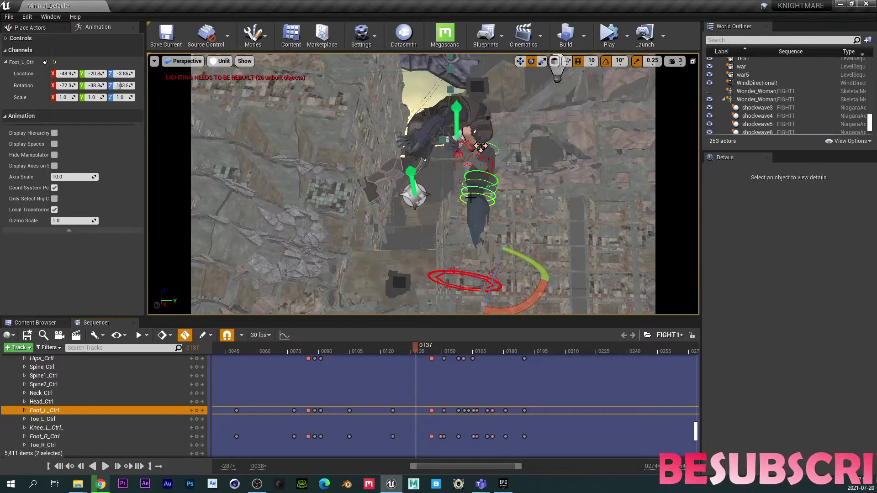
pyautogui.click(105, 466)
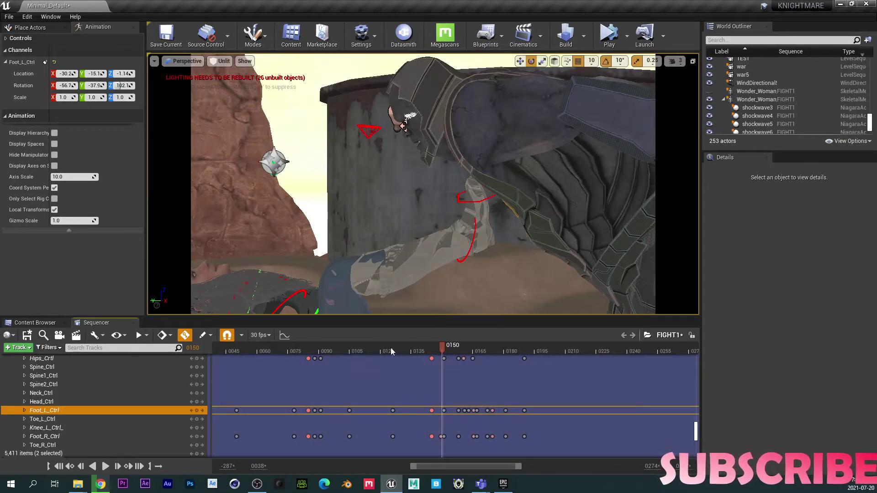
pyautogui.click(346, 350)
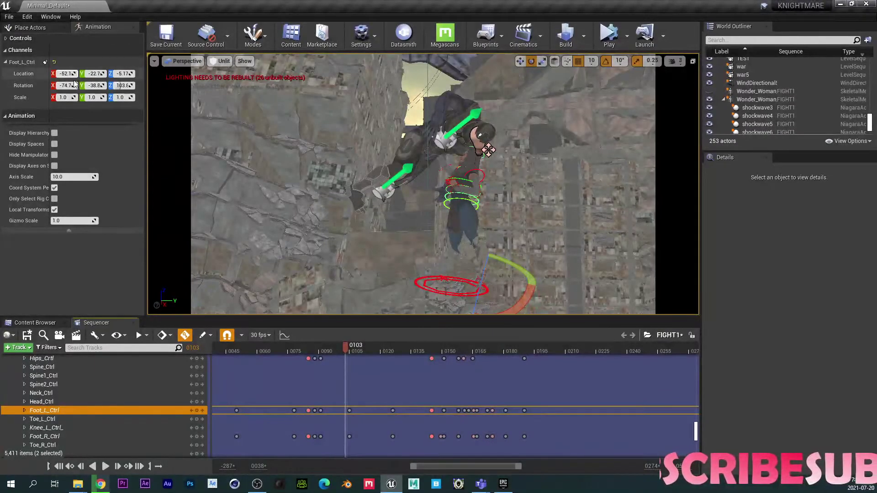
pyautogui.click(222, 61)
pyautogui.click(229, 80)
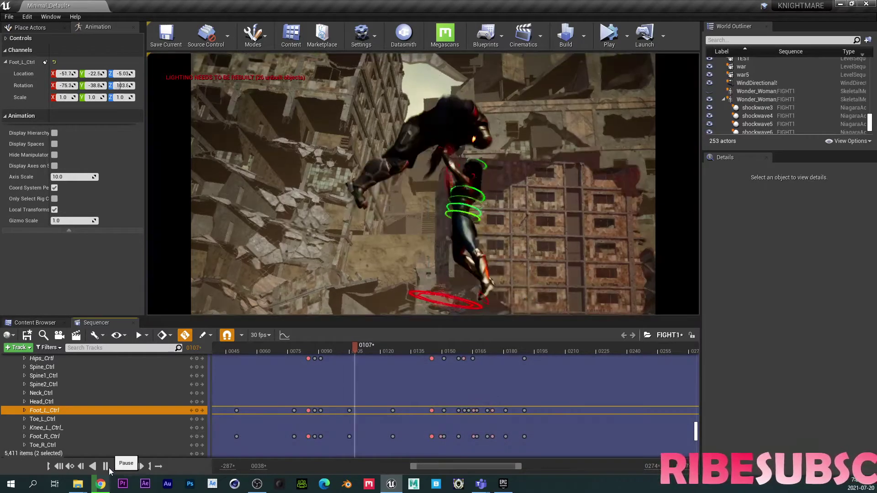
pyautogui.click(109, 469)
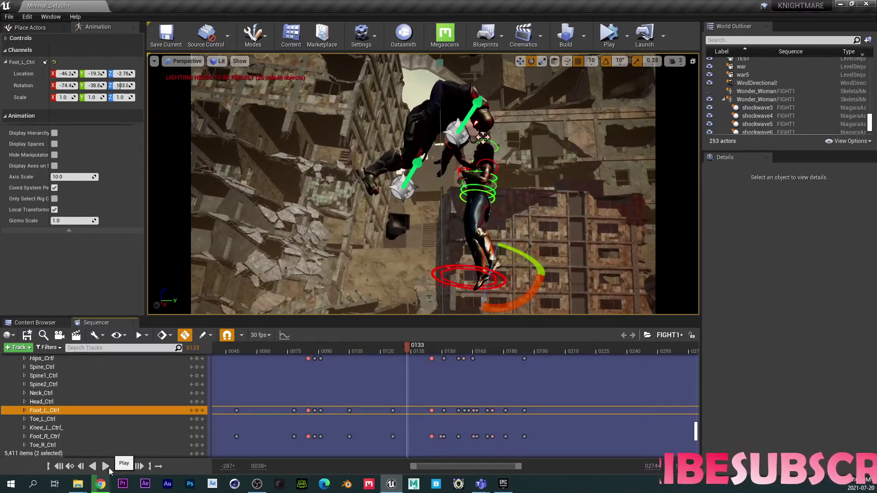
pyautogui.click(105, 466)
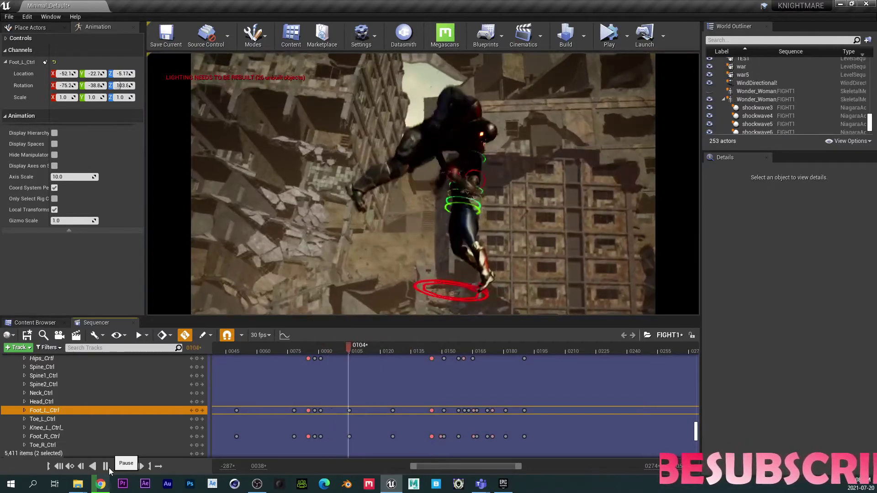
# - Key Foot_L_Ctrl at frame 0135 shifted sideways to location -24.5, -13.8, -4.42
pyautogui.click(107, 467)
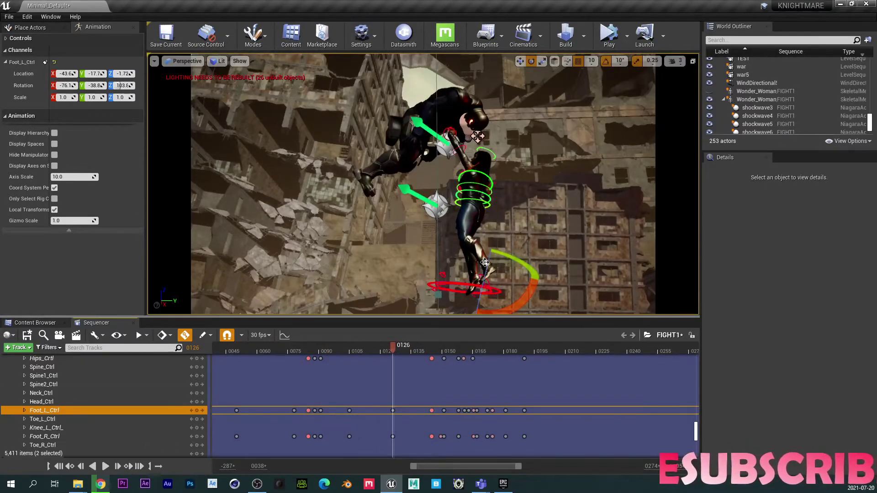
pyautogui.click(486, 268)
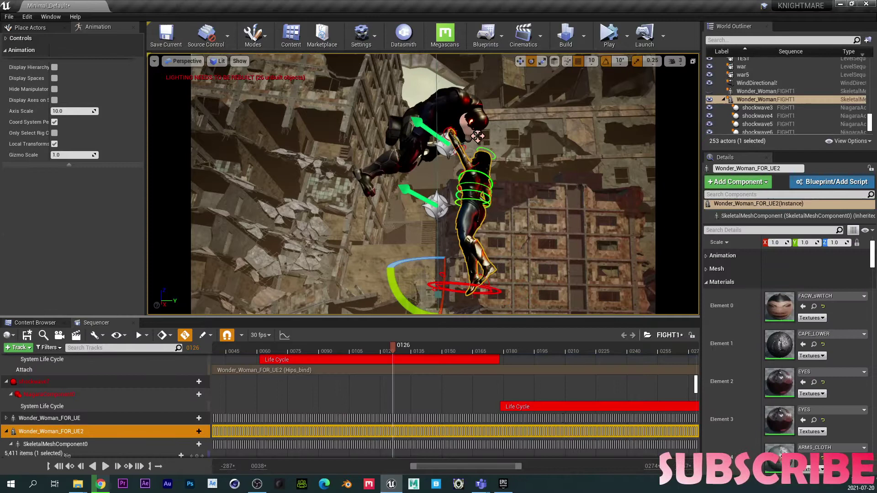
pyautogui.click(477, 274)
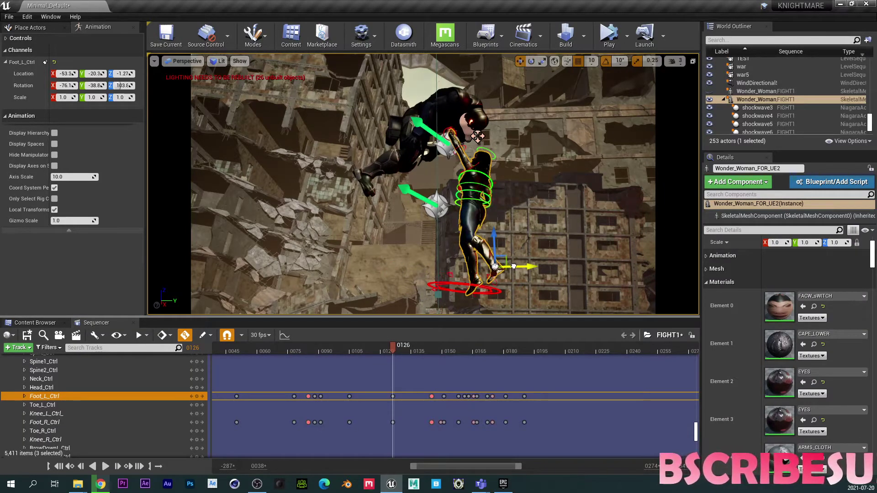
pyautogui.click(368, 351)
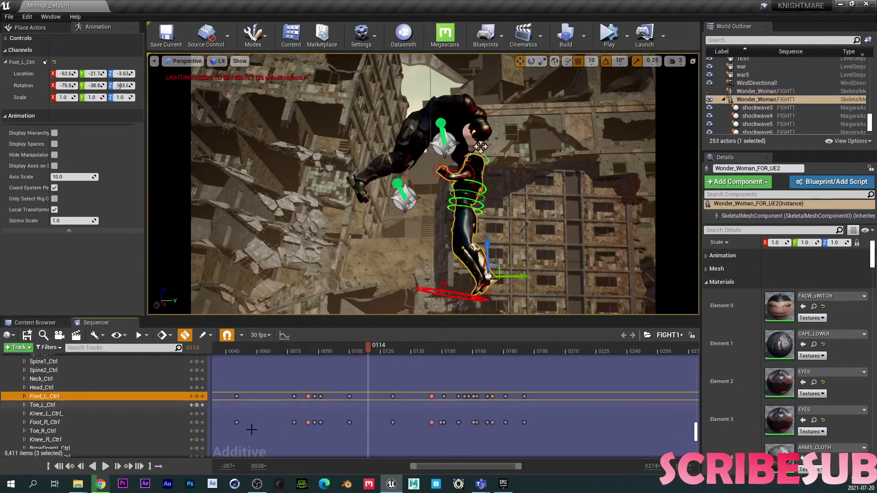
pyautogui.click(109, 470)
pyautogui.click(108, 469)
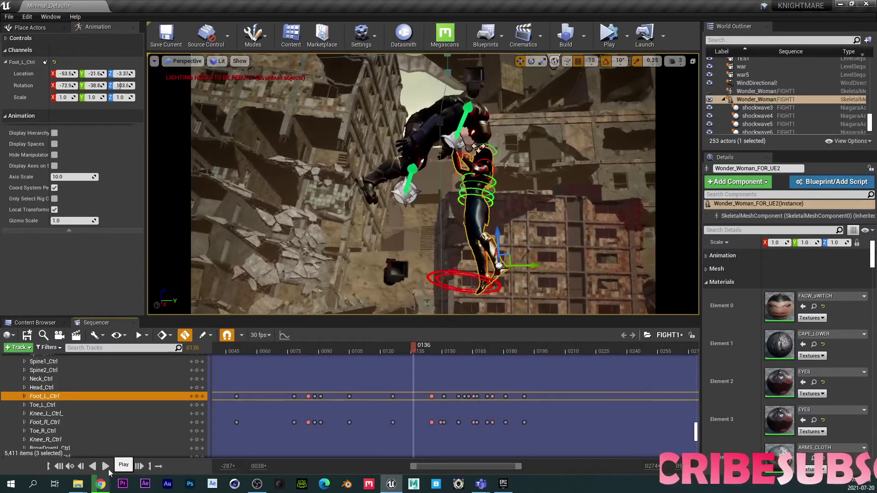
pyautogui.press('Left')
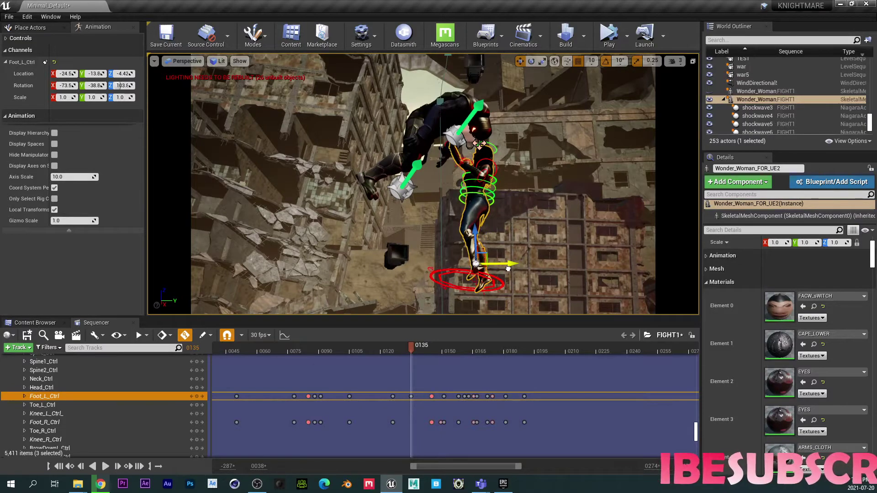
pyautogui.moveTo(509, 269); pyautogui.dragTo(503, 271)
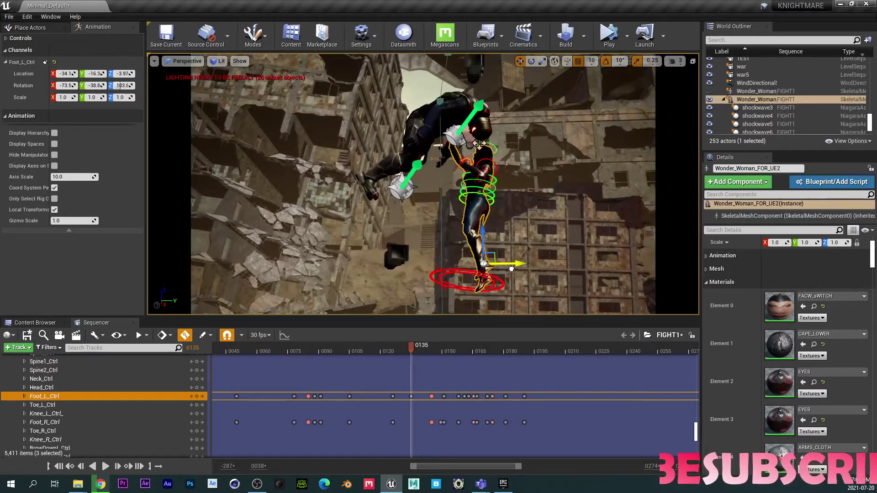
pyautogui.click(336, 352)
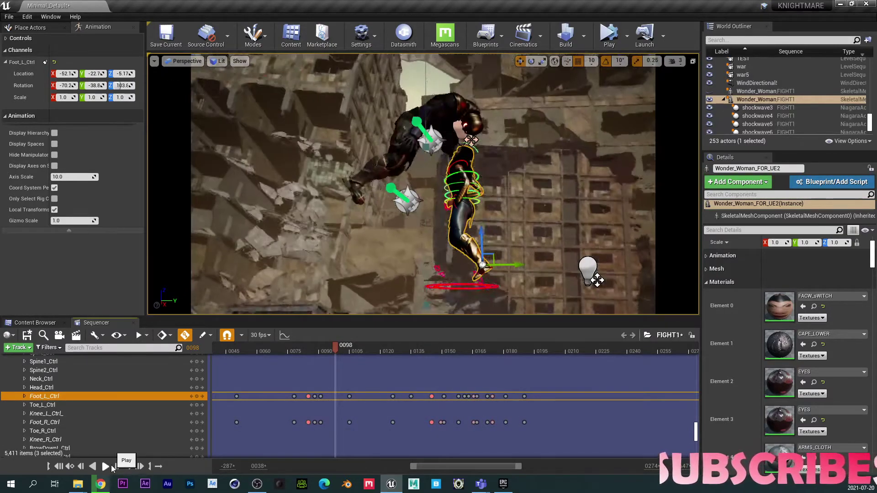
# - Review the left foot edit by replaying from 0098 and 0102 and stepping frames 0131–0140
pyautogui.click(111, 465)
pyautogui.click(111, 465)
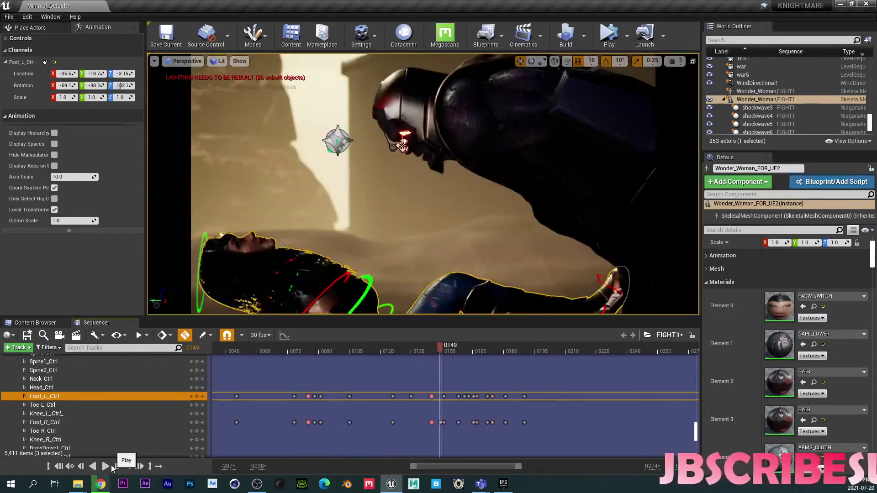
pyautogui.click(405, 350)
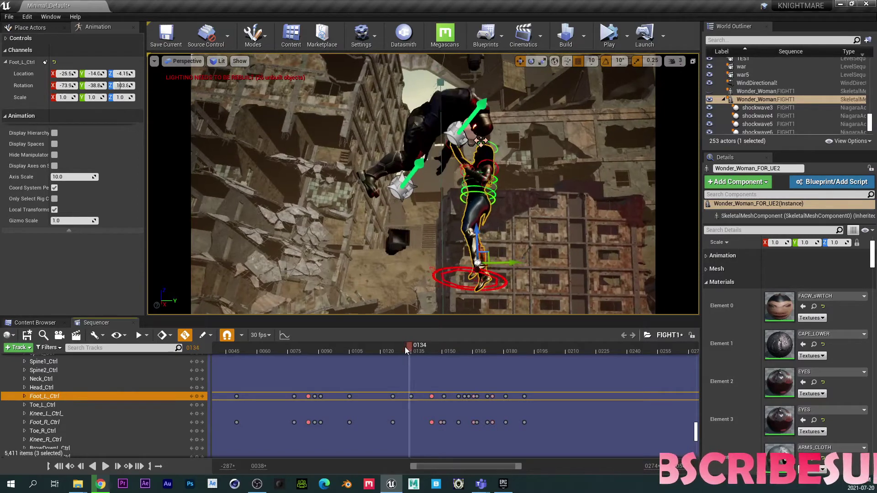
pyautogui.press('Right')
pyautogui.press('Right')
pyautogui.press('Right')
pyautogui.press('Right')
pyautogui.press('Right')
pyautogui.press('Right')
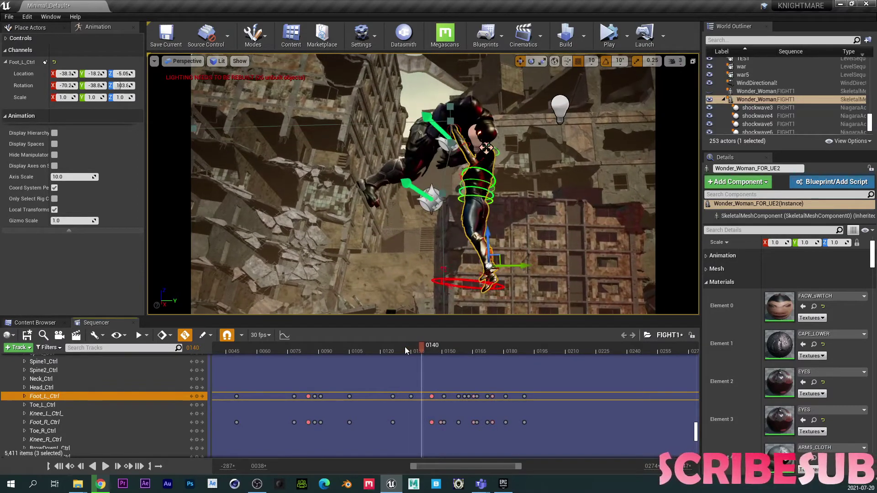
pyautogui.click(412, 347)
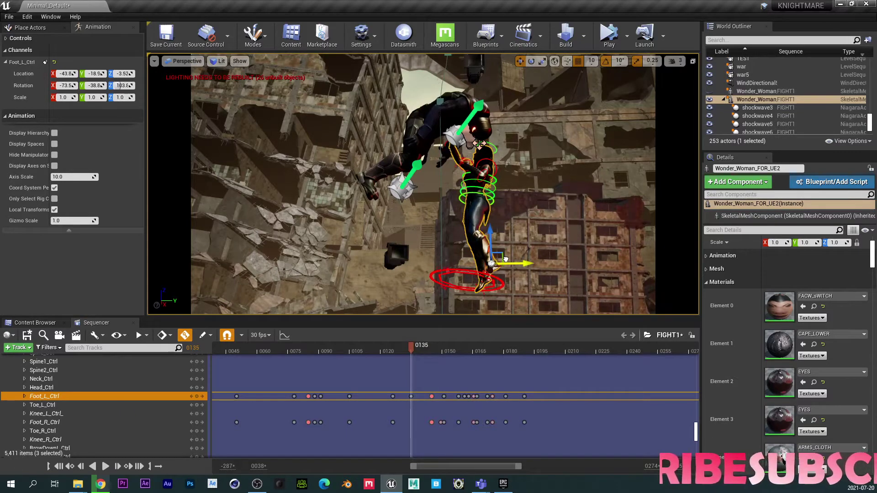
pyautogui.click(345, 350)
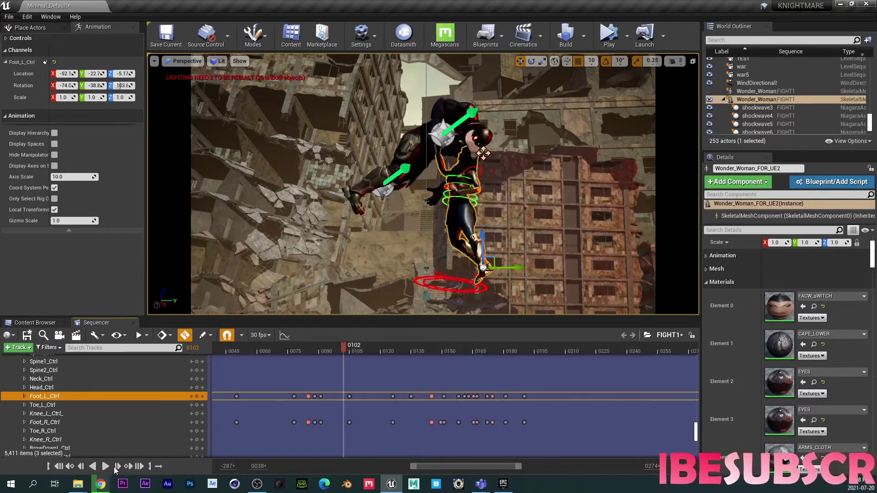
pyautogui.click(105, 467)
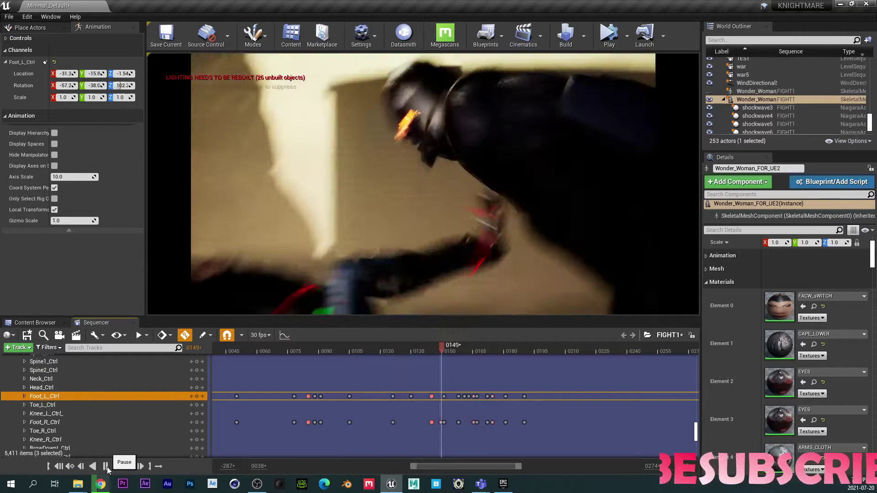
pyautogui.click(107, 467)
pyautogui.press('Left')
pyautogui.press('Left')
pyautogui.press('Left')
pyautogui.press('Left')
pyautogui.press('Left')
pyautogui.press('Left')
pyautogui.press('Left')
pyautogui.press('Left')
pyautogui.press('Left')
pyautogui.press('Left')
pyautogui.press('Left')
pyautogui.press('Left')
pyautogui.press('Left')
pyautogui.press('Left')
pyautogui.press('Left')
pyautogui.press('Left')
pyautogui.press('Left')
pyautogui.press('Left')
pyautogui.press('Left')
pyautogui.press('Left')
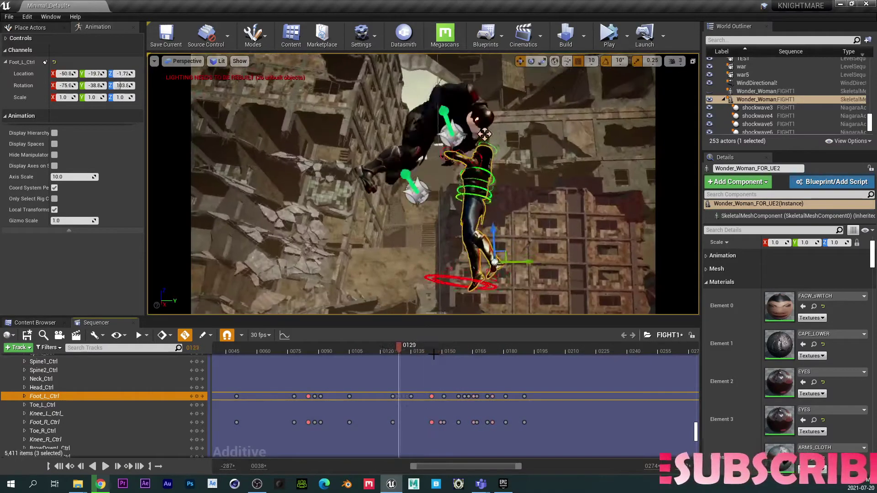
pyautogui.press('Right')
pyautogui.press('Right')
pyautogui.press('Right')
pyautogui.press('Right')
pyautogui.press('Right')
pyautogui.press('Right')
pyautogui.press('Right')
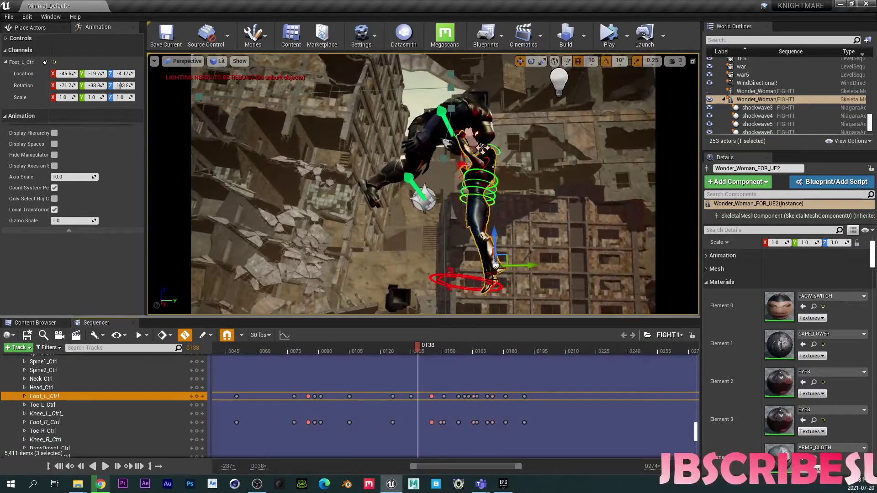
# - Select the Toe_L_Ctrl, Foot_L_Ctrl and Foot_R_Ctrl controls
pyautogui.click(488, 273)
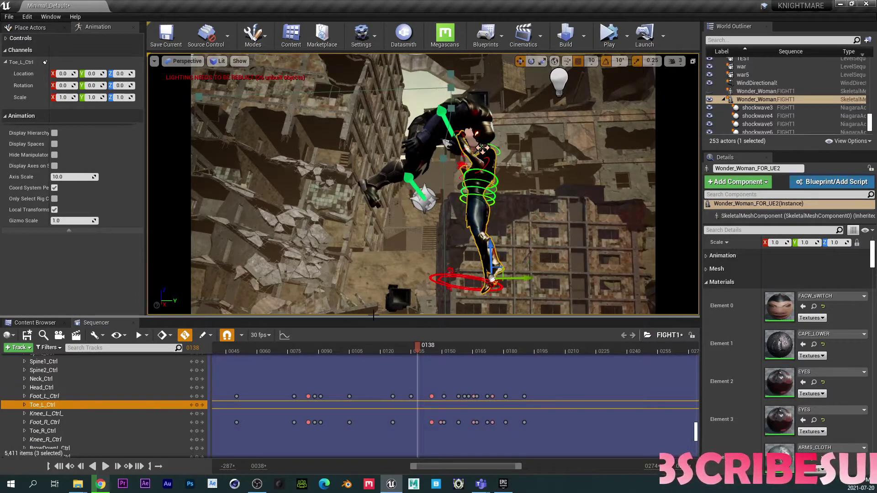
pyautogui.click(53, 397)
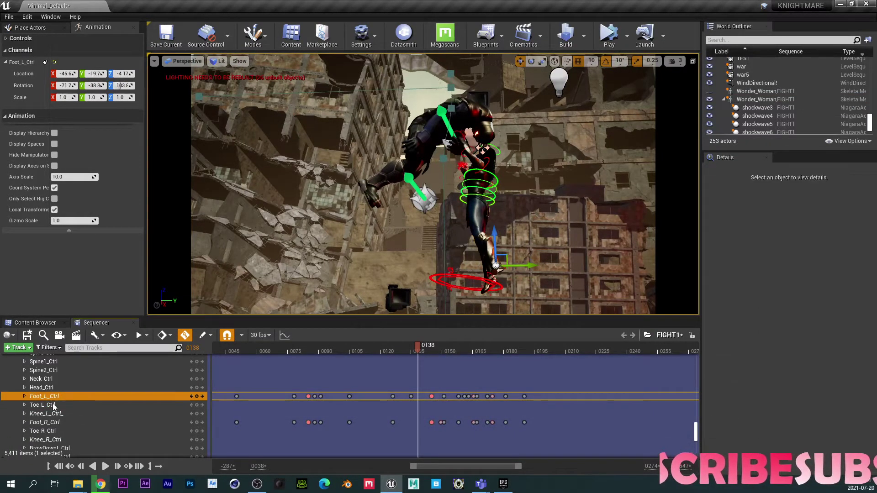
pyautogui.click(46, 423)
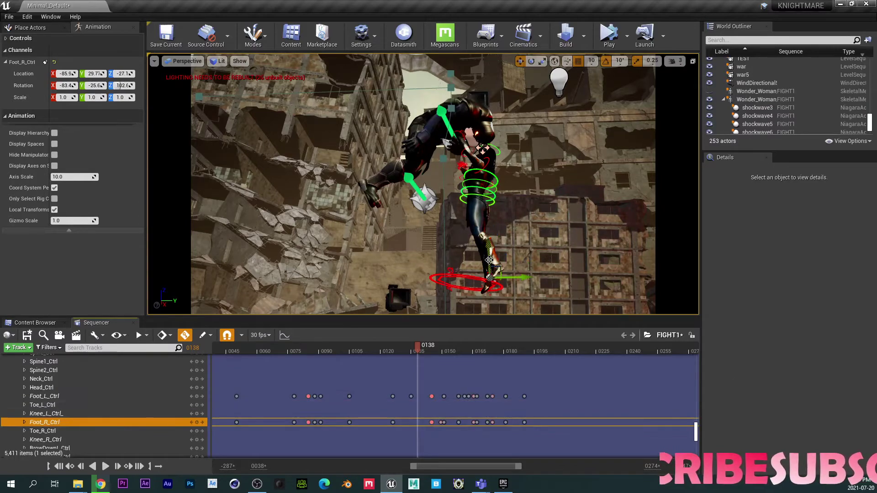
# - Play the shot from frame 0110, then replay it from frame 0061
pyautogui.click(361, 347)
pyautogui.click(105, 466)
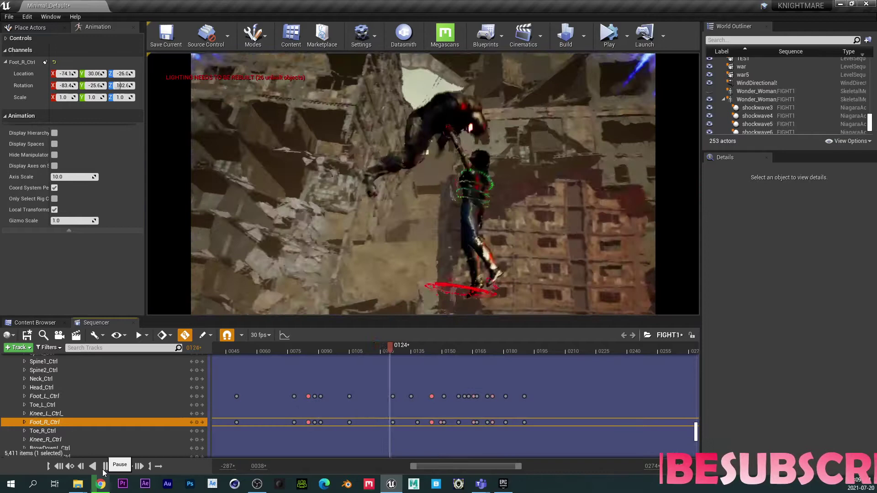
pyautogui.click(104, 469)
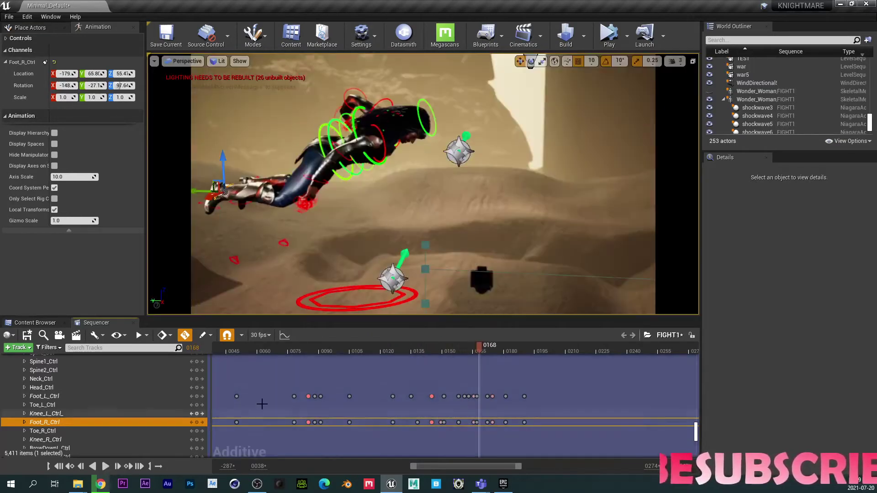
pyautogui.click(260, 351)
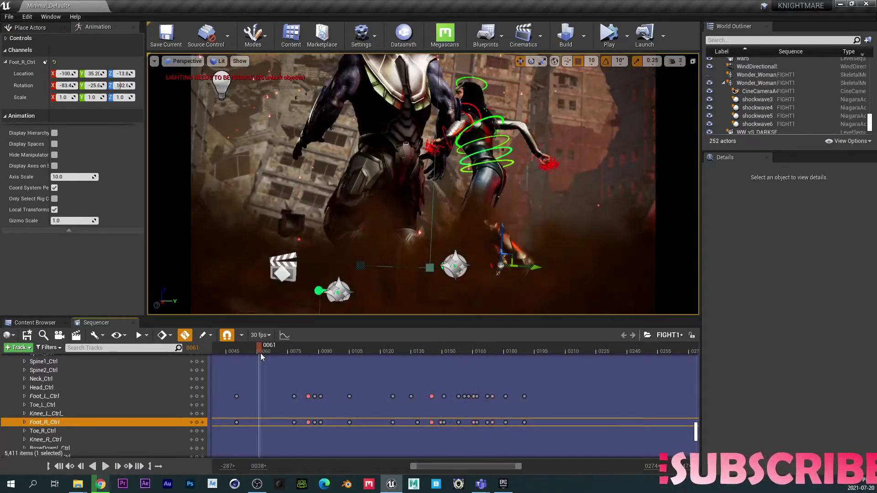
pyautogui.click(108, 466)
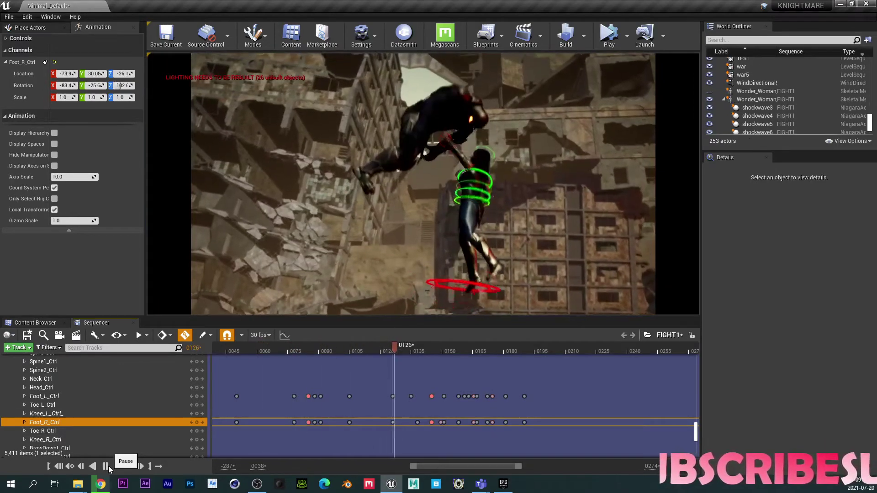
# - Replay the fight shot from frame 0092 and stop near frame 0129
pyautogui.click(110, 466)
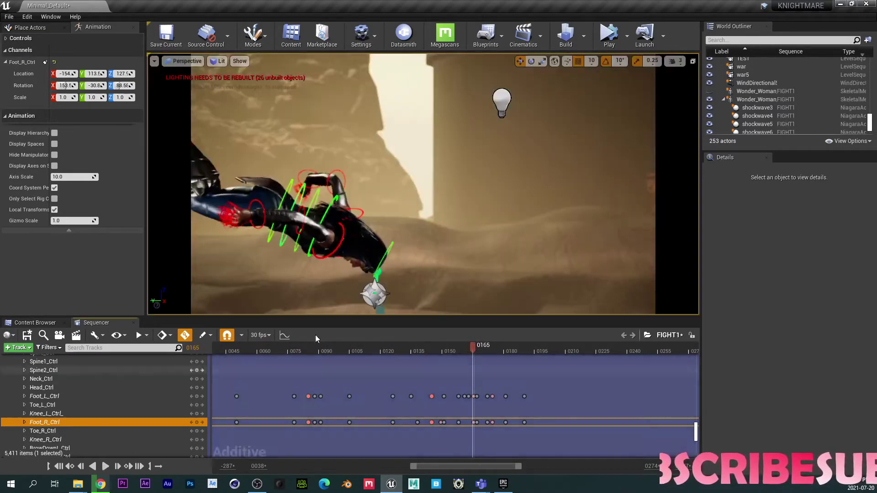
pyautogui.click(324, 348)
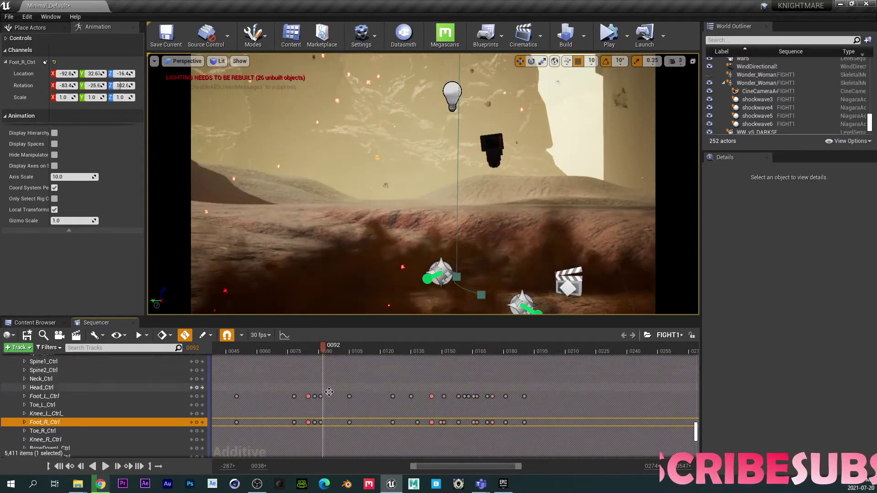
pyautogui.click(105, 466)
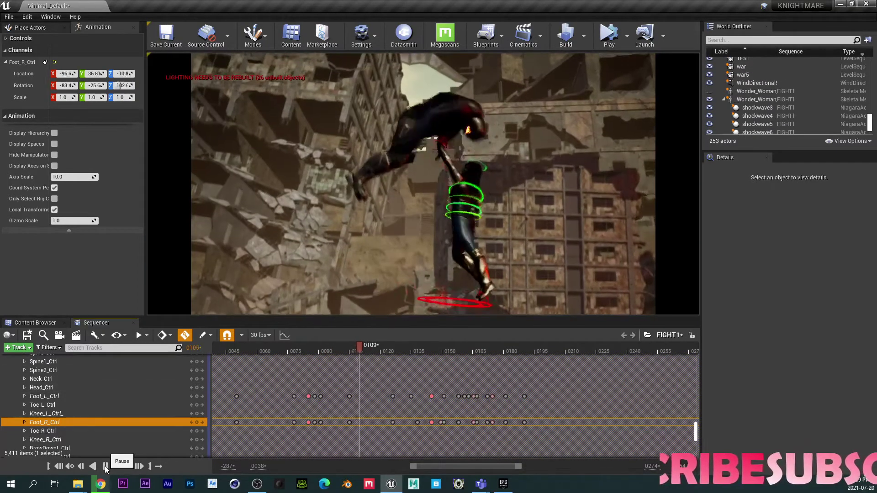
pyautogui.click(105, 466)
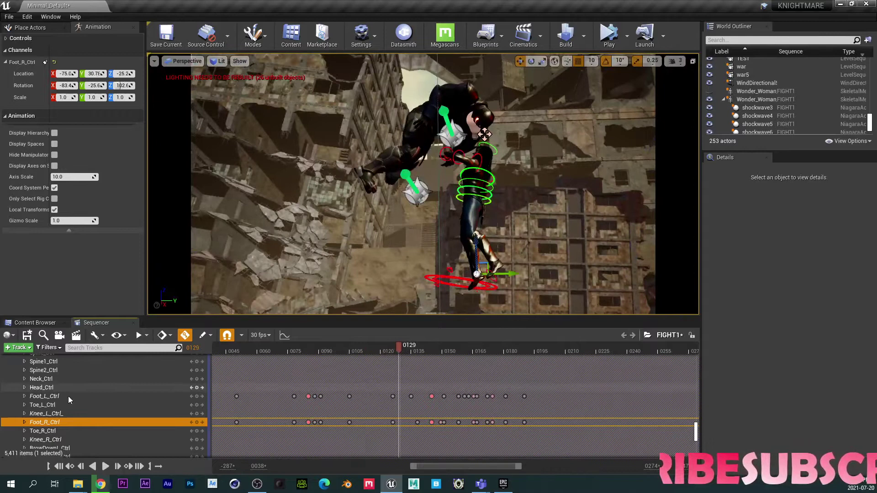
# - Raise Wonder Woman's Foot_L_Ctrl at frame 0126 to about -46.0, -9.67, -7.06
pyautogui.click(54, 398)
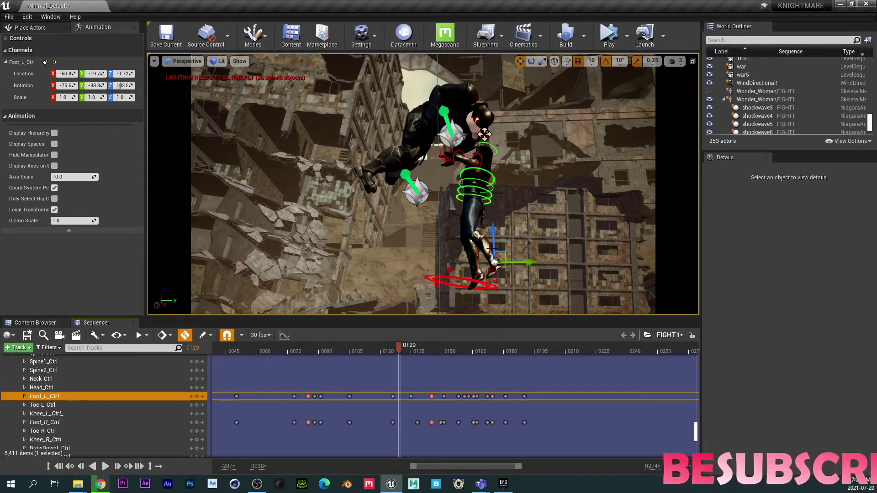
pyautogui.moveTo(406, 347); pyautogui.dragTo(399, 347)
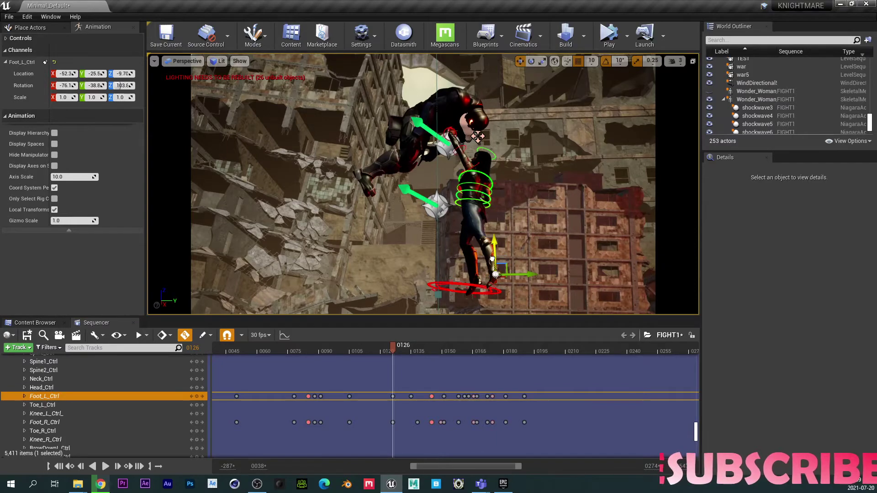
pyautogui.moveTo(492, 259); pyautogui.dragTo(493, 254)
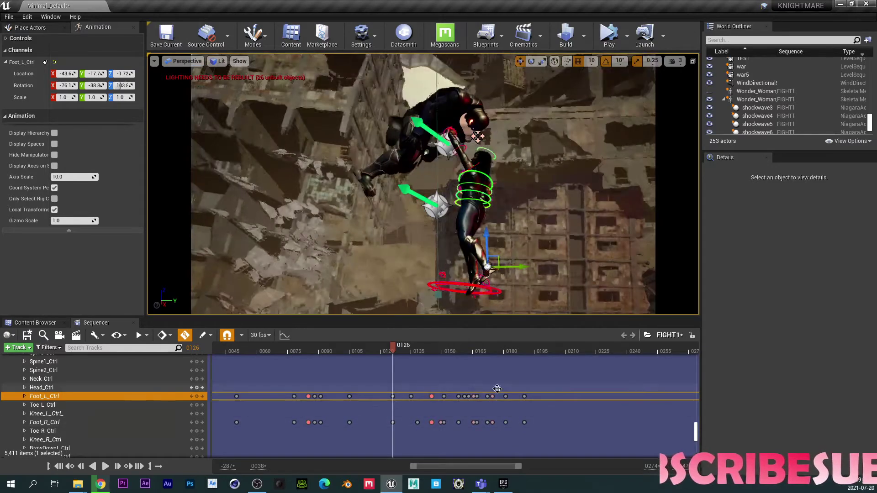
pyautogui.moveTo(696, 432); pyautogui.dragTo(692, 361)
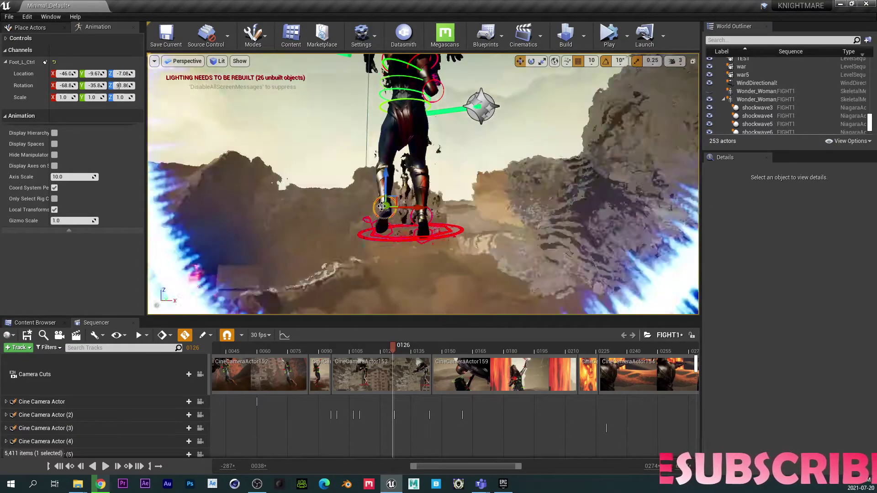
# - Switch to translate mode and preview the shot locked to the Camera Cuts camera
pyautogui.press('w')
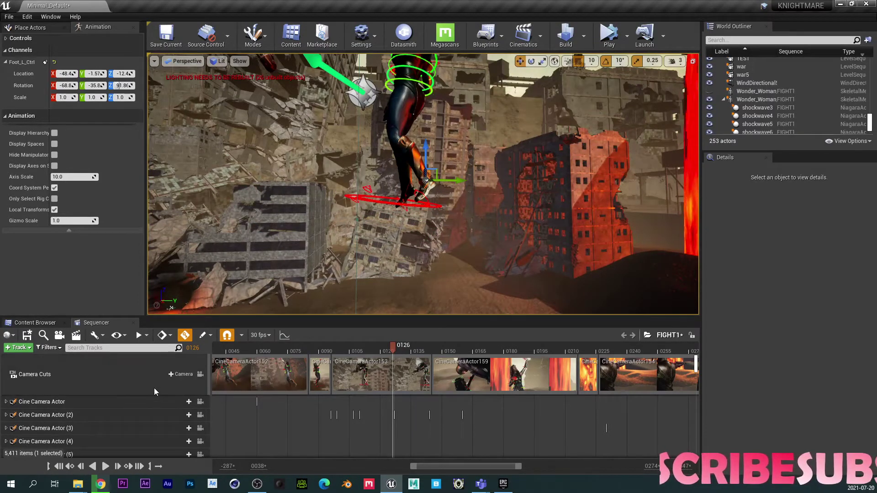
pyautogui.click(200, 374)
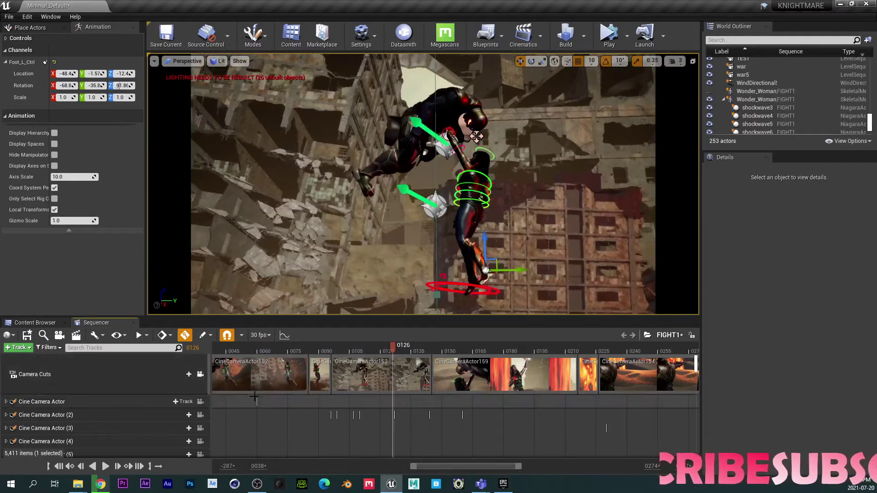
pyautogui.click(105, 467)
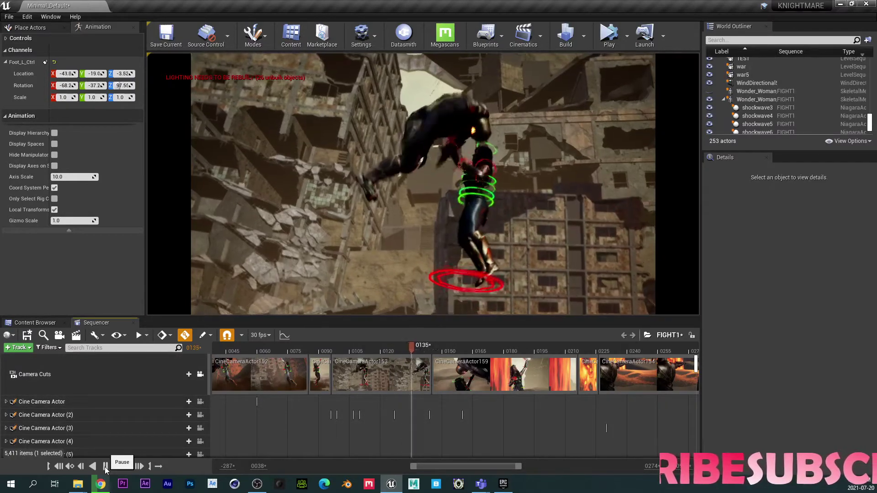
# - Step the shot from frame 0120 forward to frame 0144
pyautogui.press('Left')
pyautogui.press('Left')
pyautogui.press('Left')
pyautogui.press('Left')
pyautogui.press('Left')
pyautogui.press('Left')
pyautogui.press('Left')
pyautogui.press('Left')
pyautogui.press('Left')
pyautogui.press('Left')
pyautogui.press('Left')
pyautogui.press('Left')
pyautogui.press('Left')
pyautogui.press('Left')
pyautogui.press('Left')
pyautogui.press('Left')
pyautogui.press('Left')
pyautogui.press('Left')
pyautogui.press('Left')
pyautogui.press('Left')
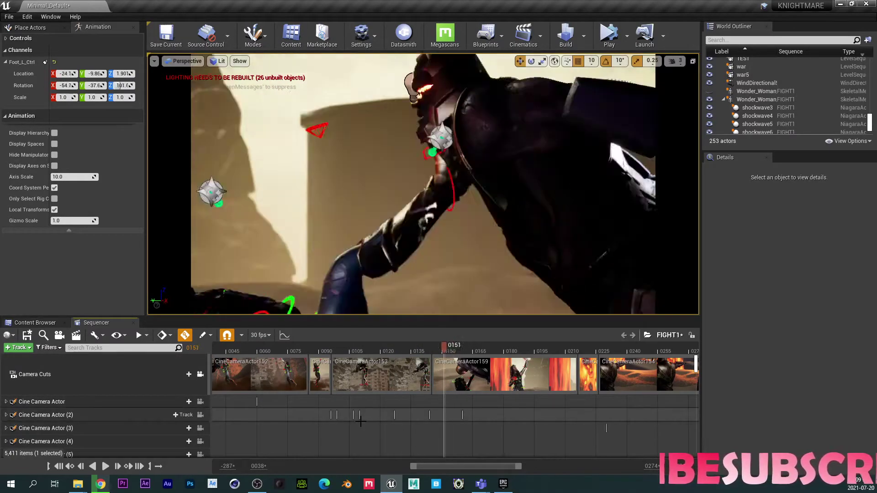
pyautogui.press('Right')
pyautogui.press('Right')
pyautogui.press('Right')
pyautogui.press('Right')
pyautogui.press('Right')
pyautogui.press('Right')
pyautogui.press('Right')
pyautogui.press('Right')
pyautogui.press('Right')
pyautogui.press('Right')
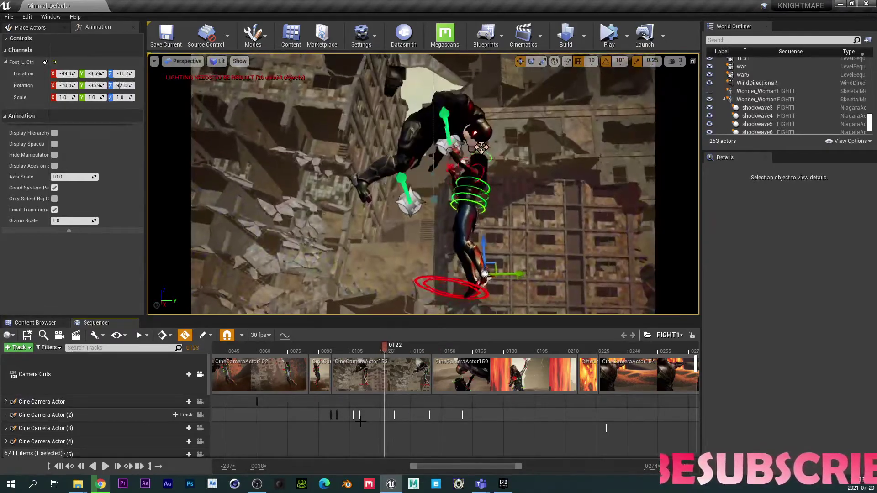
pyautogui.press('Right')
pyautogui.press('Right')
pyautogui.press('Right')
pyautogui.press('Right')
pyautogui.press('Right')
pyautogui.press('Right')
pyautogui.press('Right')
pyautogui.press('Right')
pyautogui.press('Right')
pyautogui.press('Right')
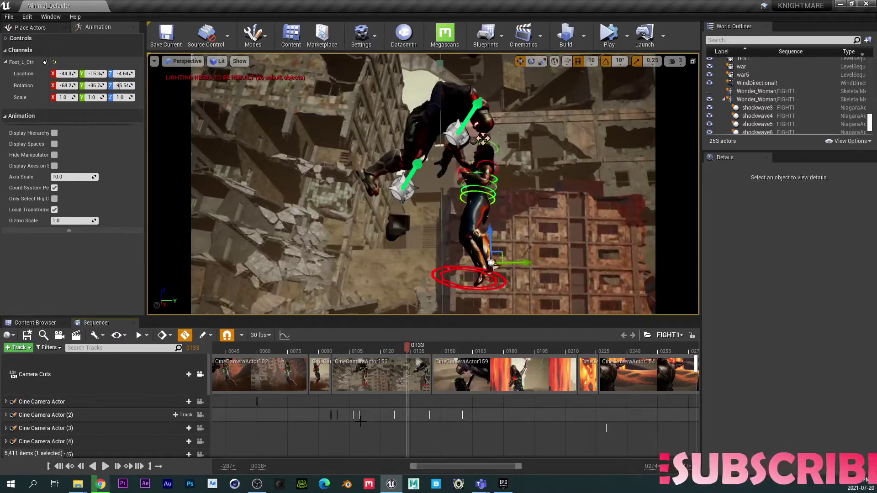
pyautogui.press('Right')
pyautogui.press('Right')
pyautogui.press('Right')
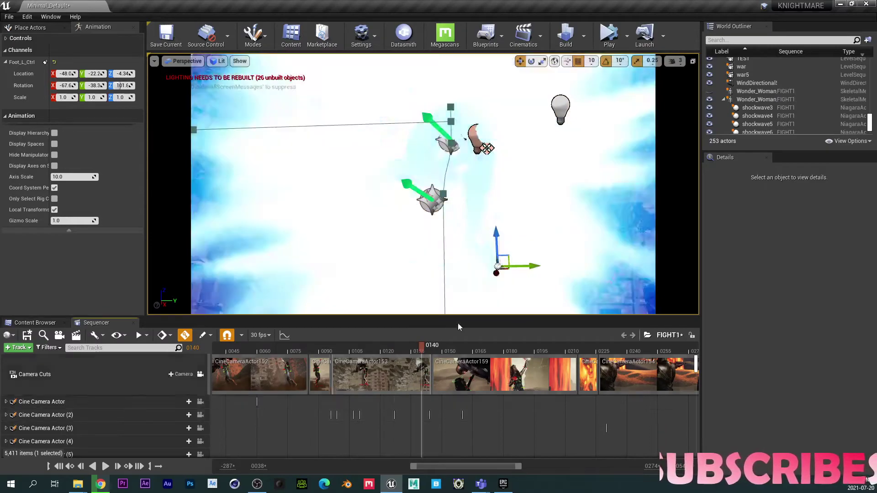
pyautogui.press('Right')
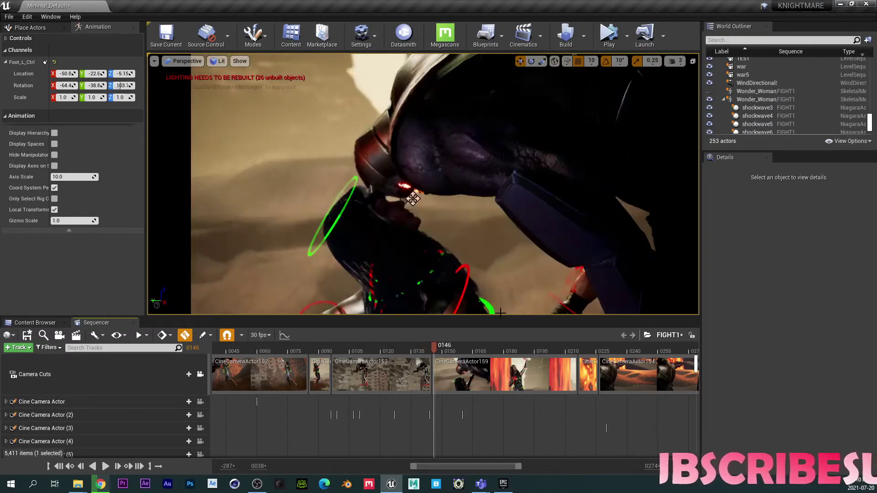
pyautogui.click(494, 260)
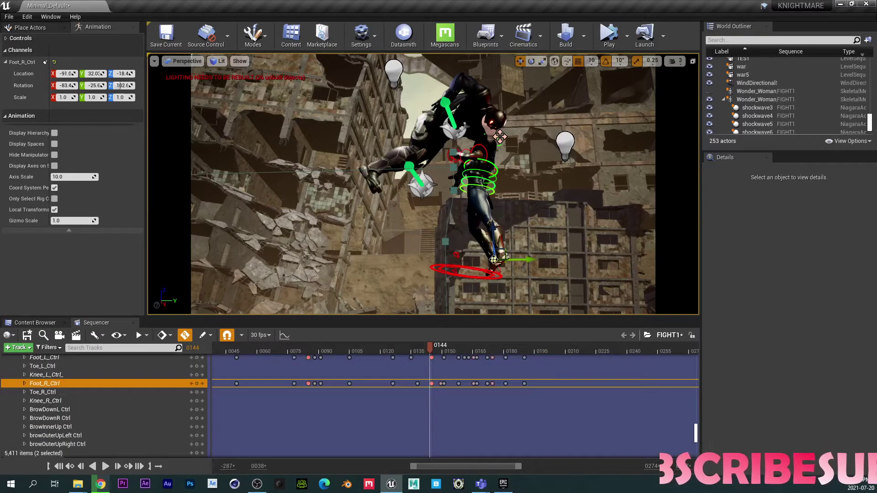
pyautogui.click(501, 256)
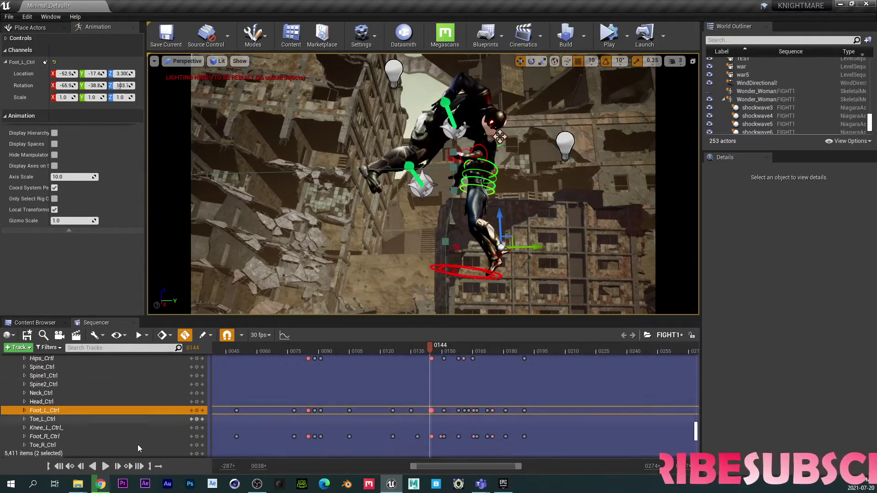
pyautogui.click(105, 467)
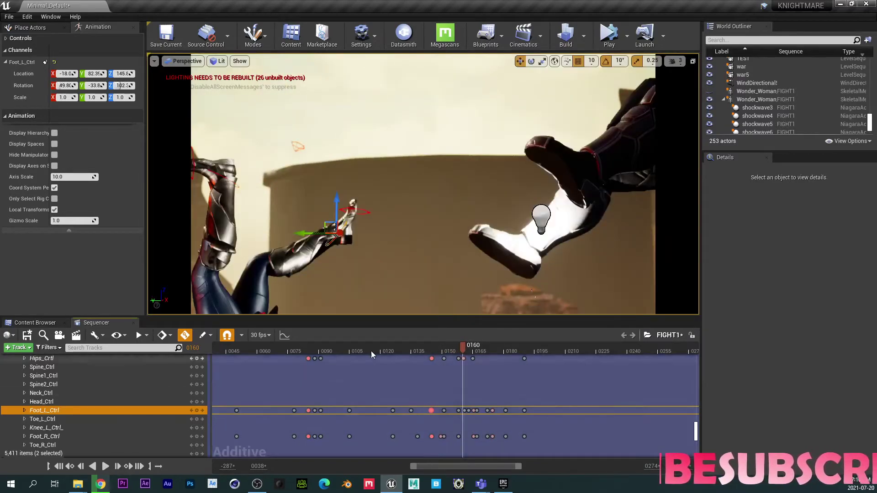
pyautogui.click(372, 350)
pyautogui.click(106, 466)
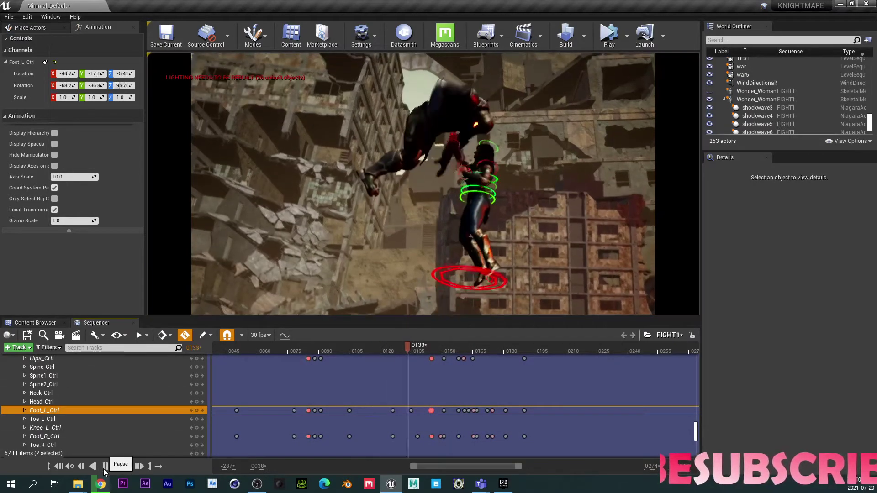
pyautogui.click(105, 466)
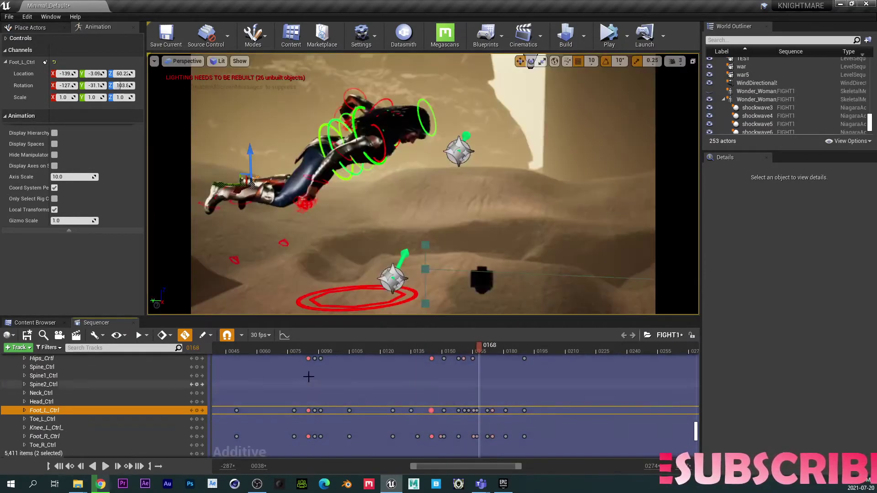
pyautogui.click(303, 350)
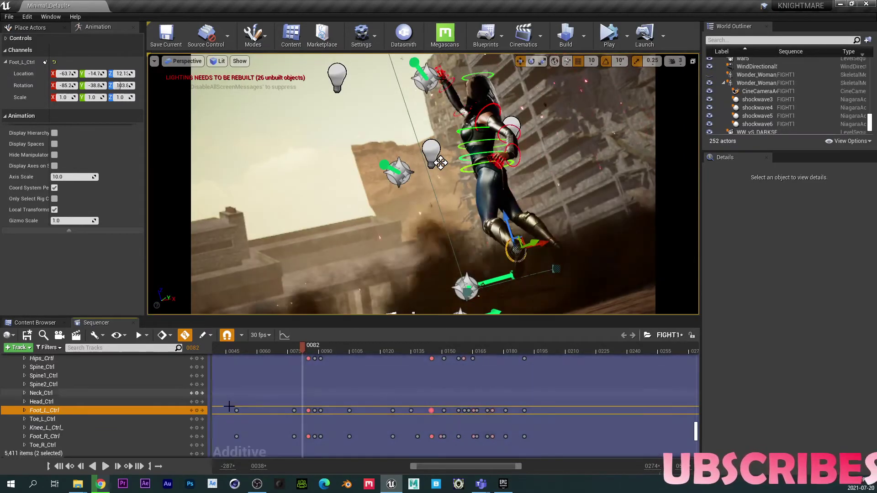
pyautogui.click(106, 467)
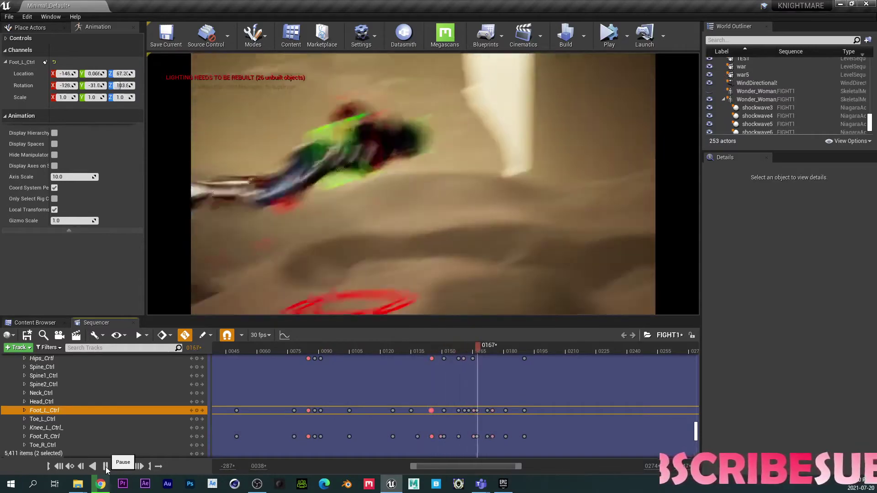
pyautogui.click(105, 466)
pyautogui.click(347, 353)
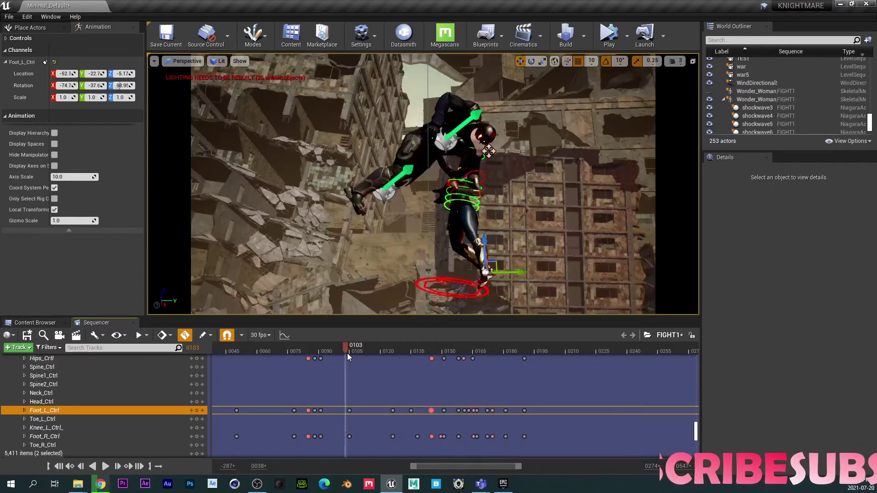
pyautogui.click(105, 467)
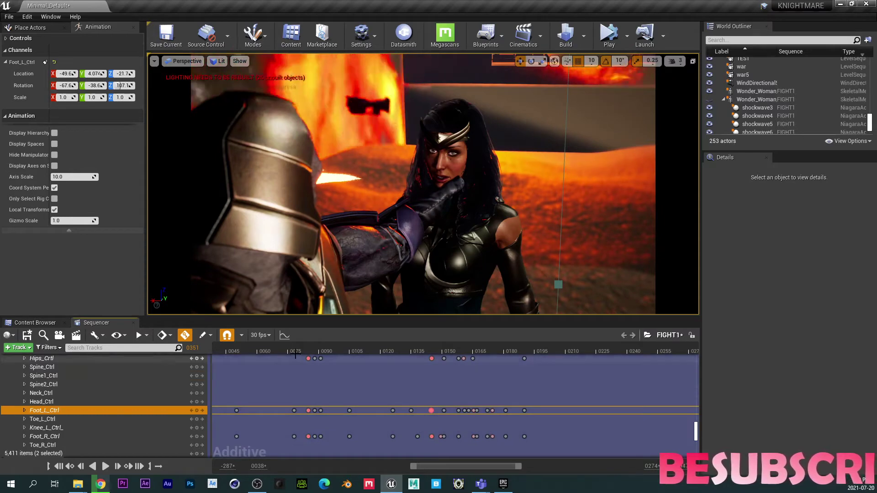
# - Play FIGHT1 from frame 0078 to the close-up at 0247 and scroll the track list up
pyautogui.click(295, 351)
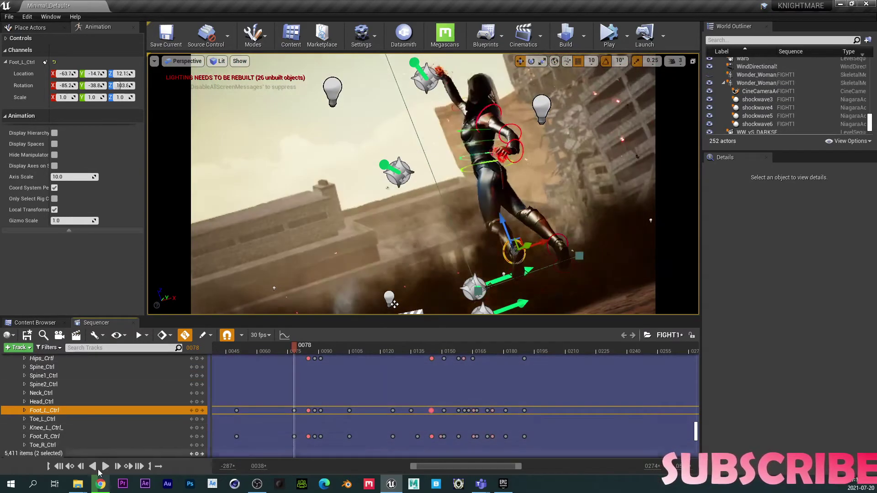
pyautogui.click(105, 467)
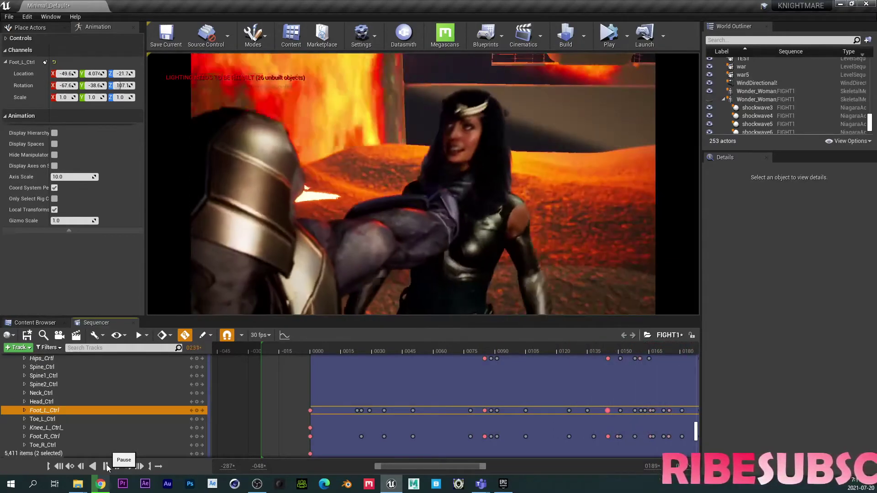
pyautogui.click(106, 466)
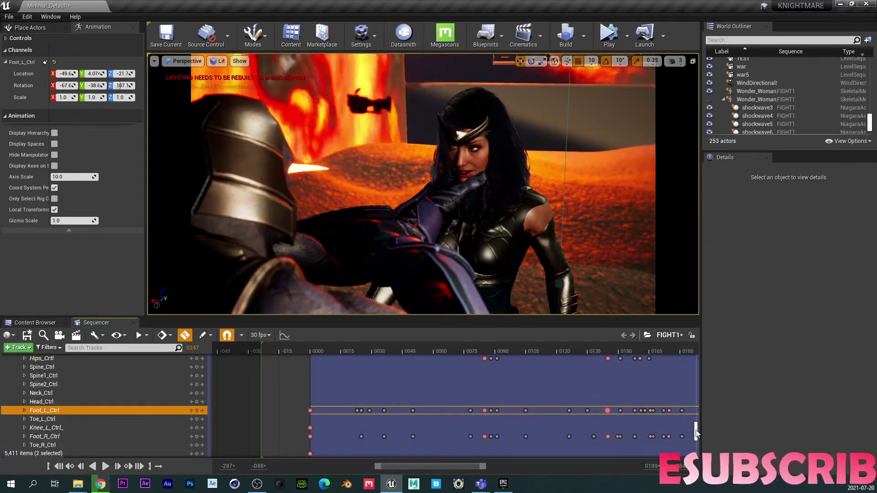
pyautogui.moveTo(696, 430); pyautogui.dragTo(689, 333)
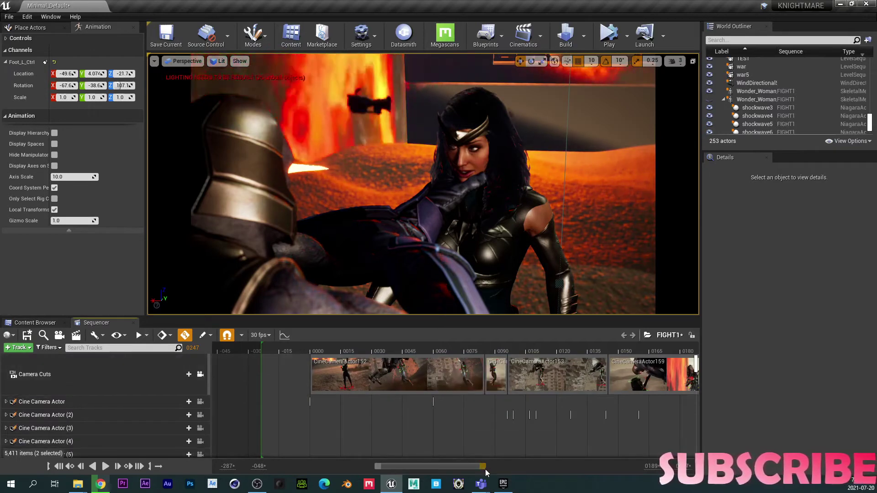
# - Zoom the timeline out to every cut and expand Cine Camera Actor (3) to CameraComponent
pyautogui.moveTo(484, 467); pyautogui.dragTo(242, 466)
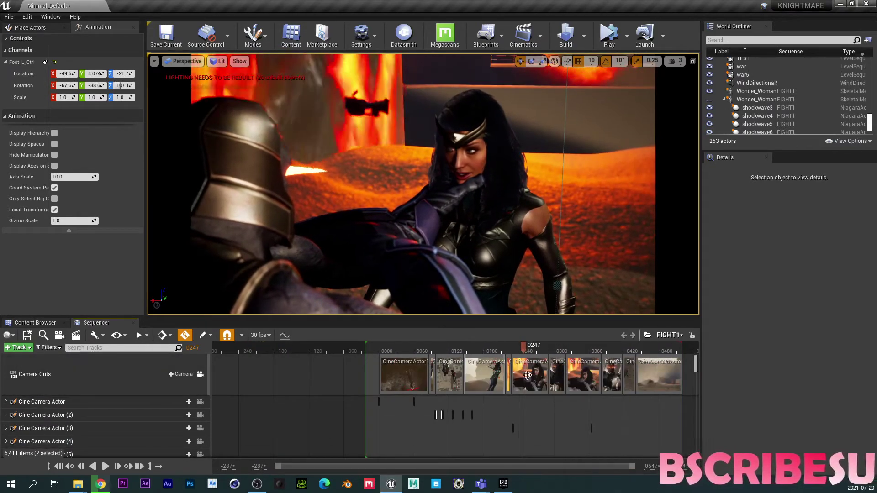
pyautogui.click(523, 381)
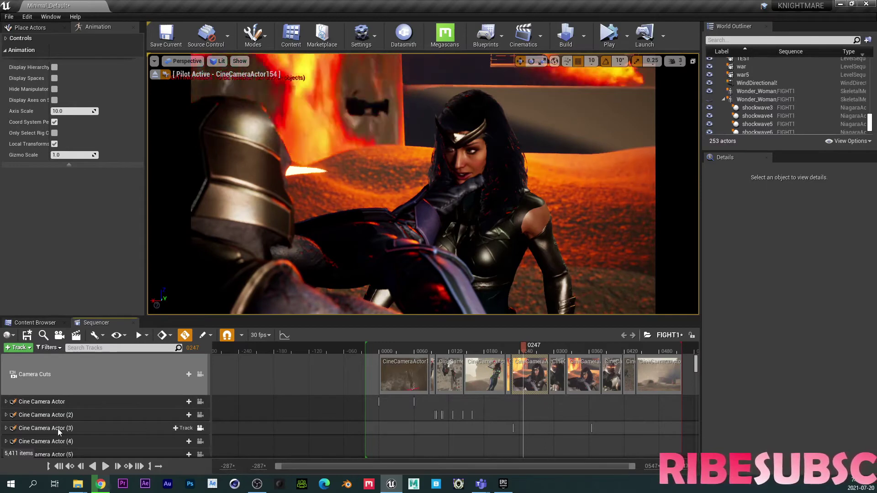
pyautogui.click(4, 431)
pyautogui.click(6, 428)
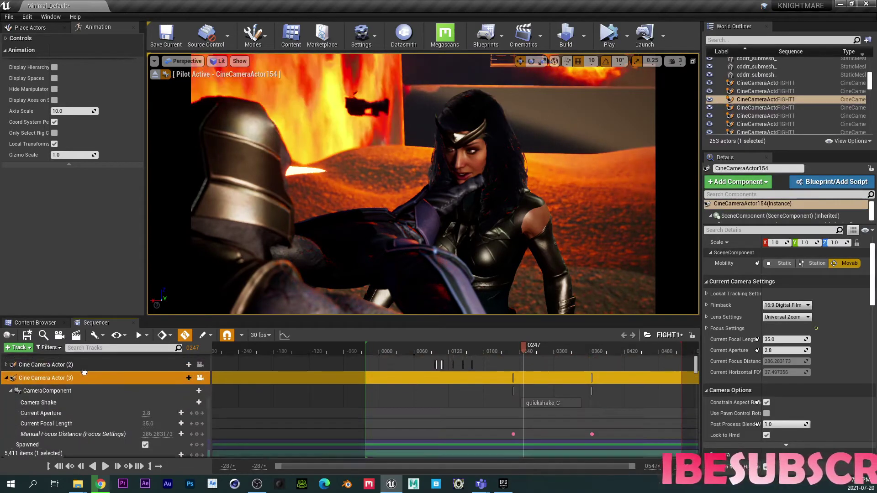
pyautogui.click(201, 379)
# - Check the close-up's focus by playing it and stepping back to frame 0271
pyautogui.scroll(-2, 63, 433)
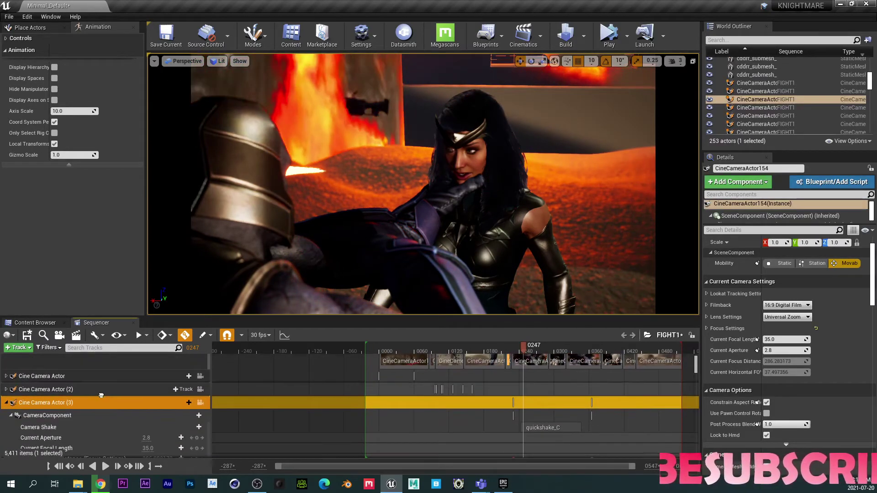
pyautogui.scroll(1, 67, 362)
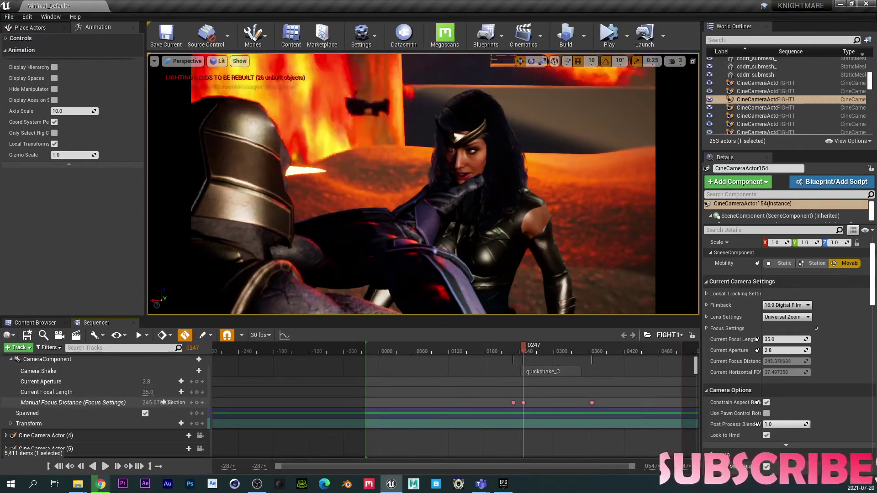
pyautogui.click(106, 466)
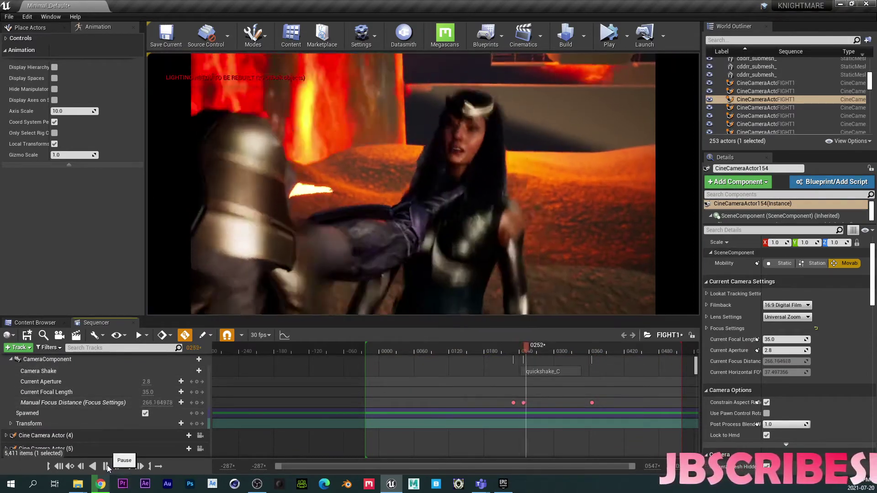
pyautogui.click(107, 467)
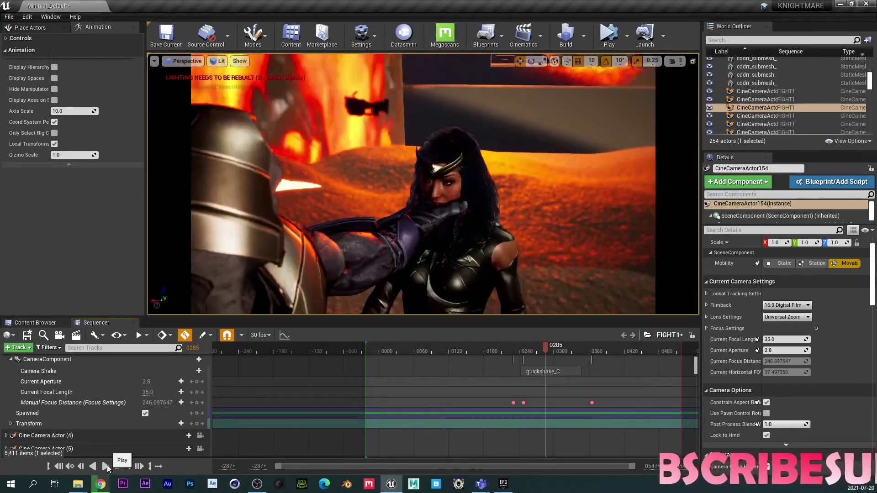
pyautogui.press('Left')
pyautogui.press('Left')
pyautogui.press('Left')
pyautogui.press('Left')
pyautogui.press('Left')
pyautogui.press('Left')
pyautogui.press('Left')
pyautogui.press('Left')
pyautogui.press('Left')
pyautogui.press('Left')
pyautogui.press('Left')
pyautogui.press('Left')
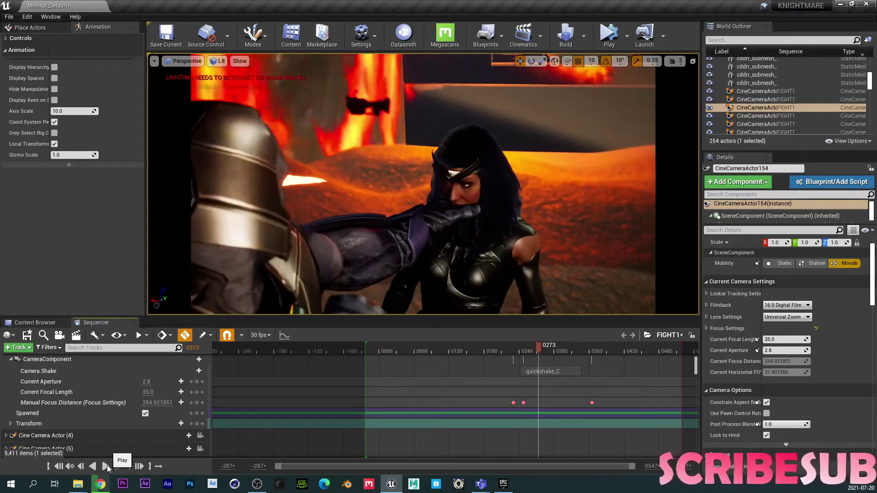
pyautogui.press('Left')
pyautogui.press('Left')
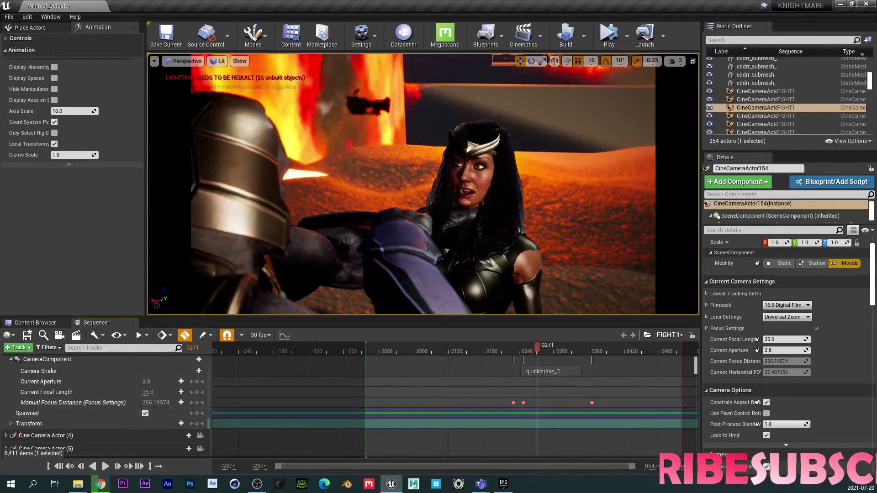
# - Delete the shockwave7 track from the FIGHT1 sequence
pyautogui.scroll(-5, 94, 412)
pyautogui.click(94, 414)
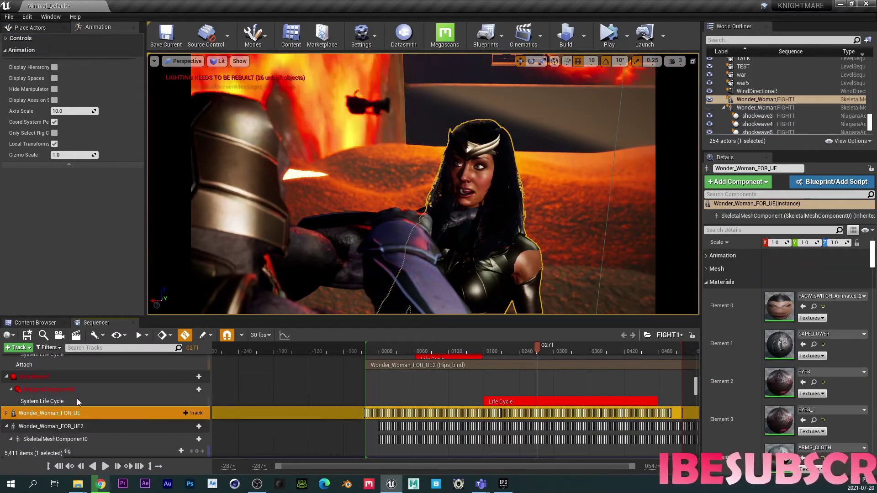
pyautogui.click(55, 379)
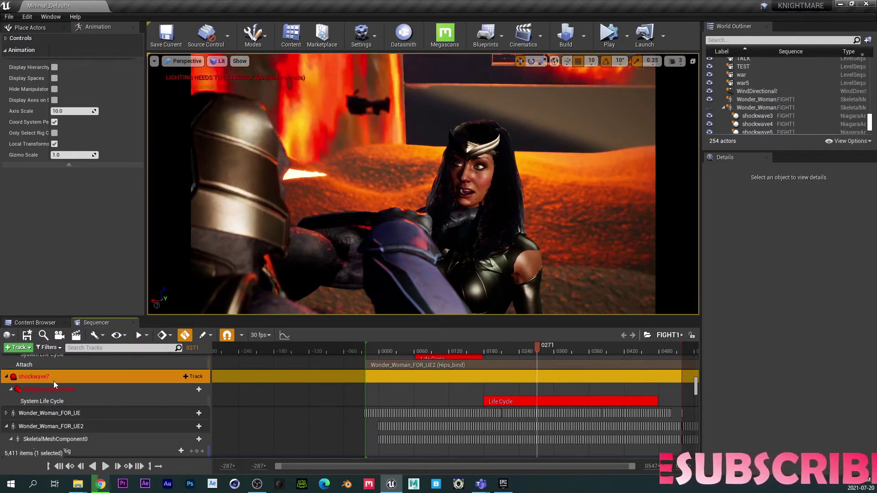
pyautogui.press('Delete')
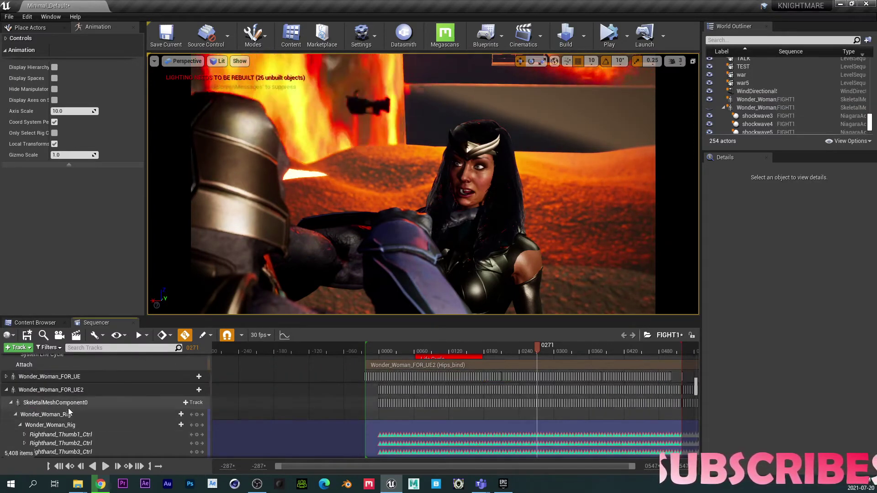
# - Show Wonder_Woman_FOR_UE's facial controls, collapsing the second Wonder_Woman_Rig group
pyautogui.click(122, 377)
pyautogui.scroll(-5, 122, 449)
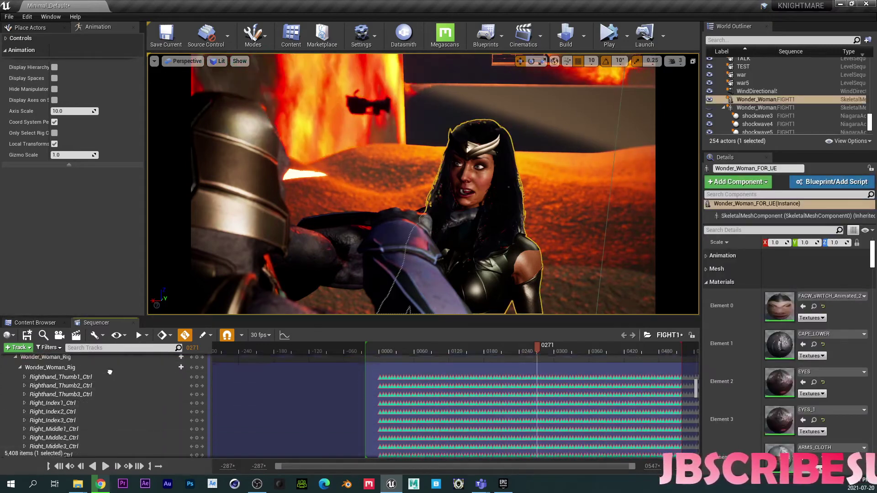
pyautogui.scroll(6, 46, 412)
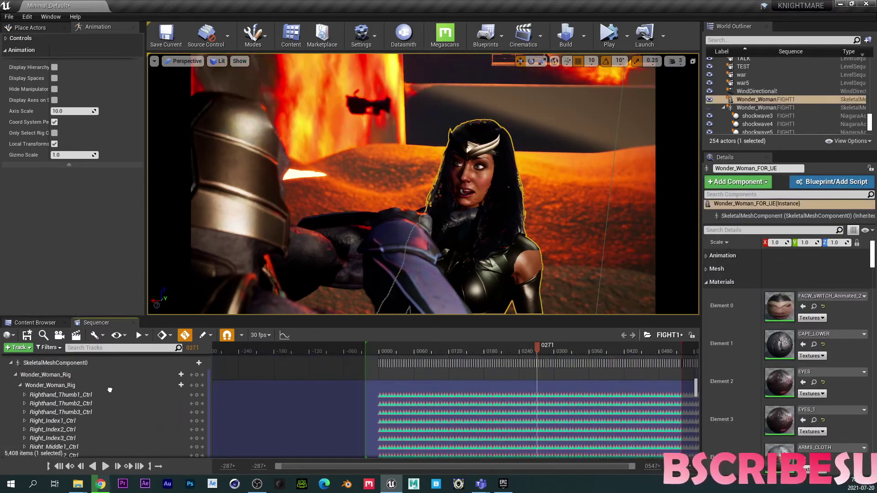
pyautogui.click(21, 386)
pyautogui.scroll(-15, 95, 420)
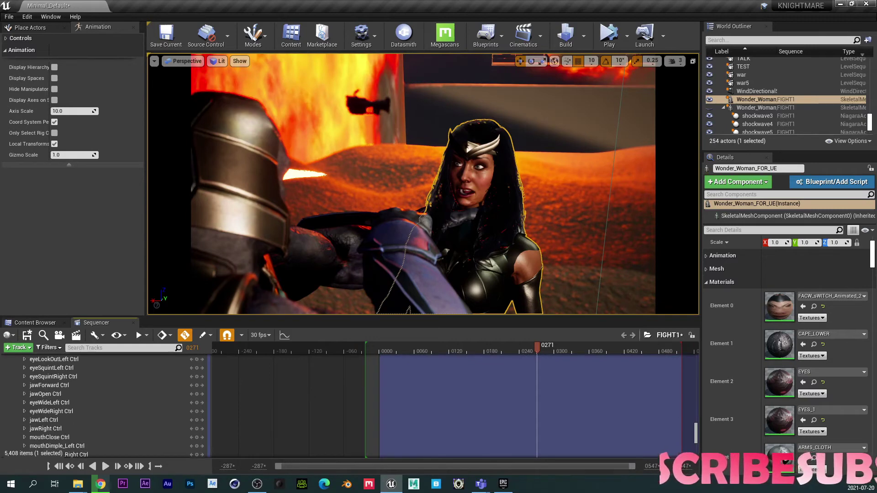
pyautogui.scroll(-5, 114, 406)
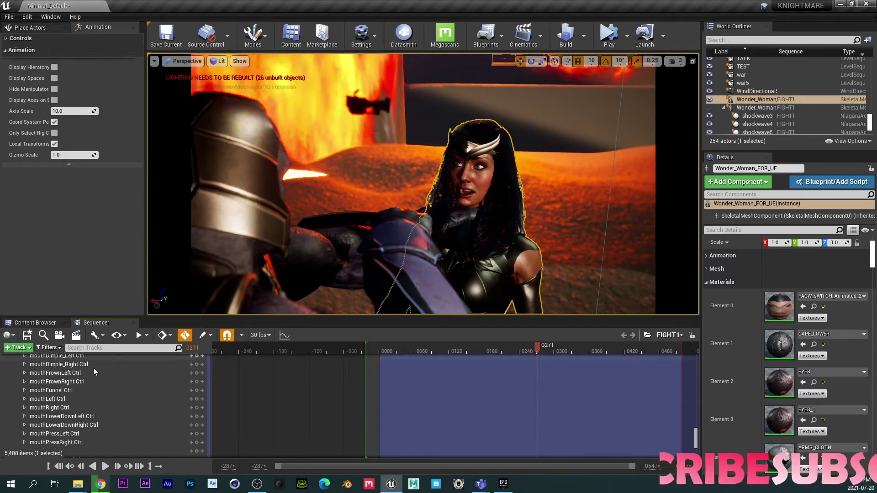
pyautogui.scroll(5, 91, 393)
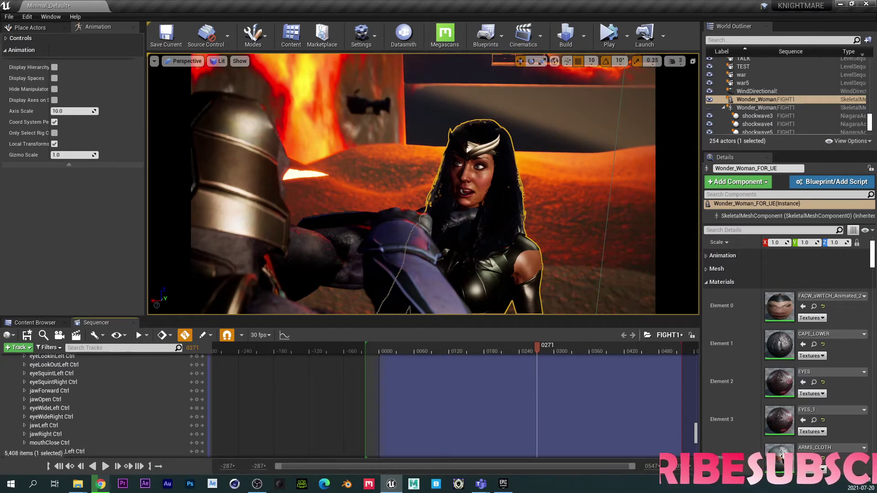
pyautogui.scroll(-10, 92, 402)
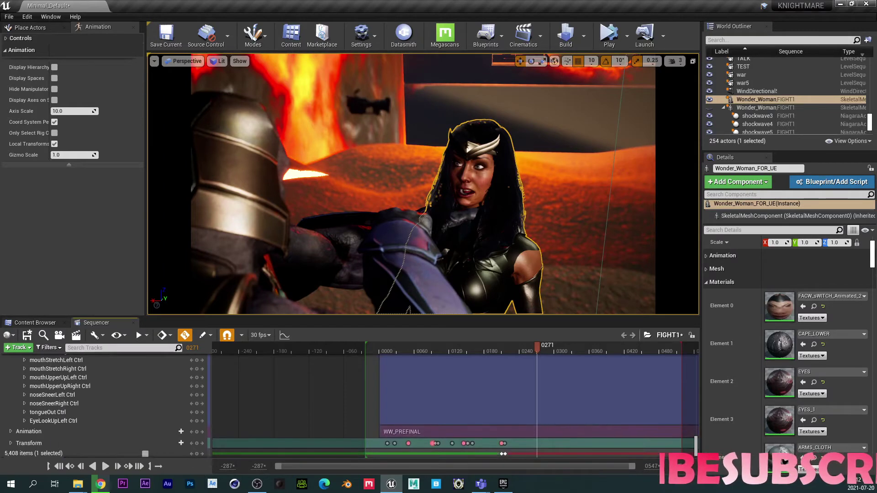
pyautogui.scroll(5, 107, 388)
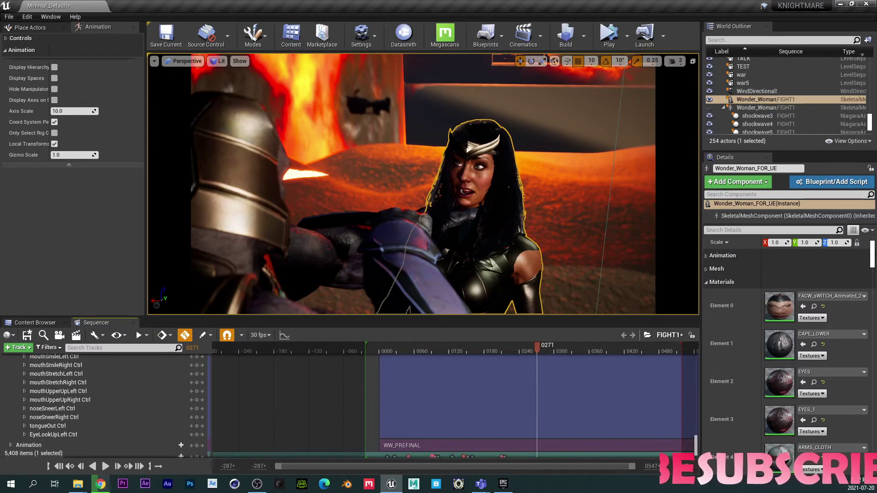
pyautogui.scroll(7, 106, 355)
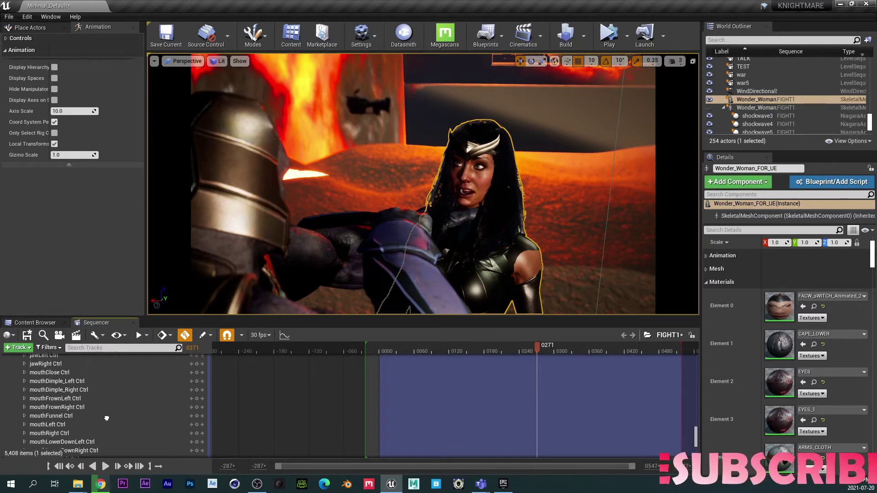
pyautogui.scroll(2, 28, 388)
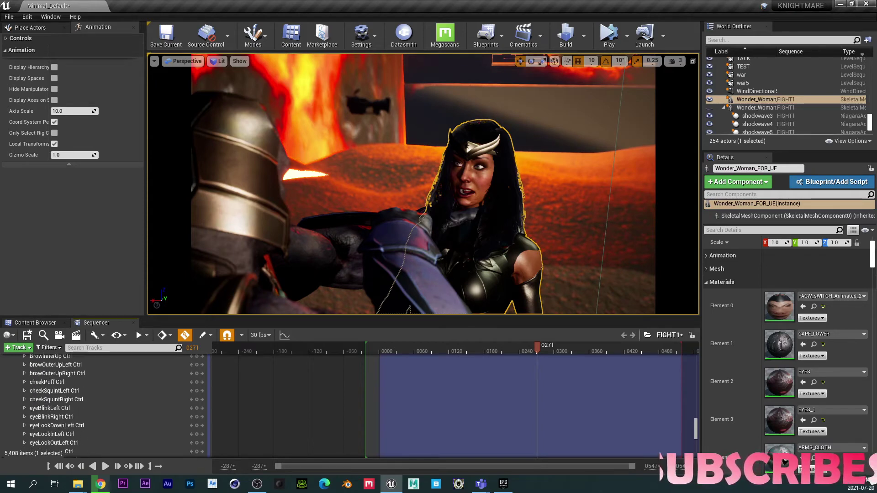
# - Edit the browOuterUpLeft and browOuterUpRight values, leaving them at 0.0
pyautogui.click(25, 379)
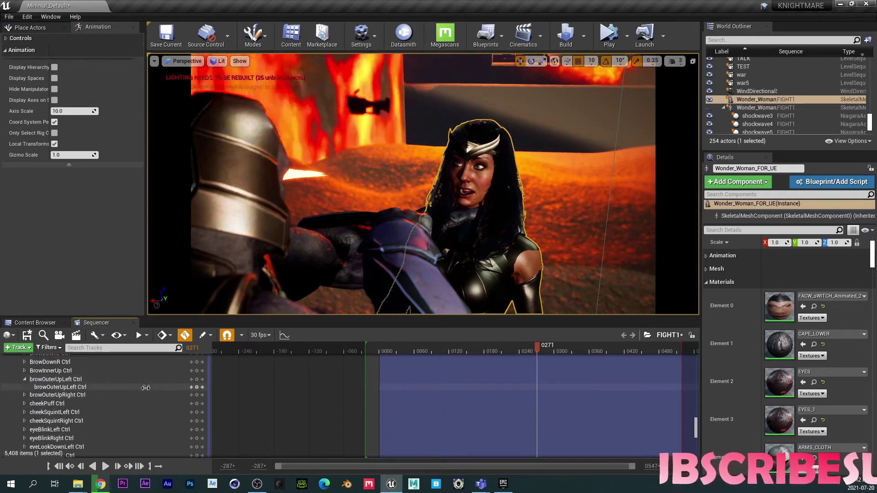
pyautogui.moveTo(146, 387); pyautogui.dragTo(168, 408)
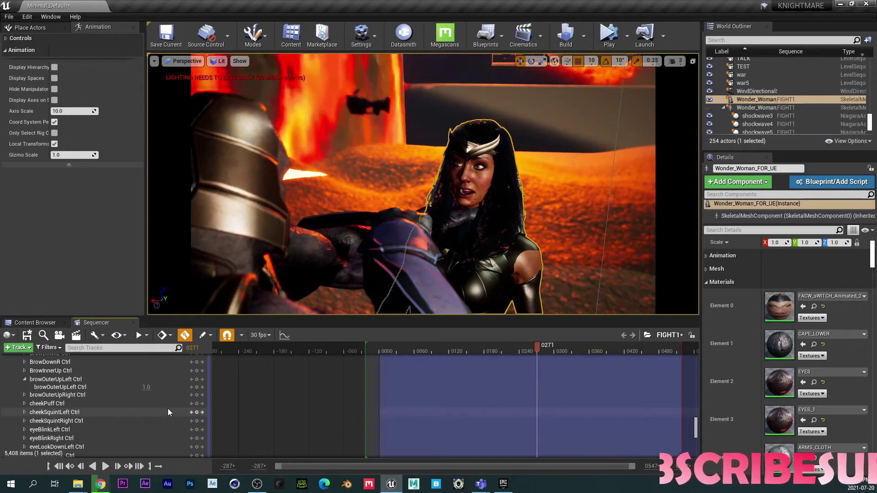
pyautogui.click(151, 387)
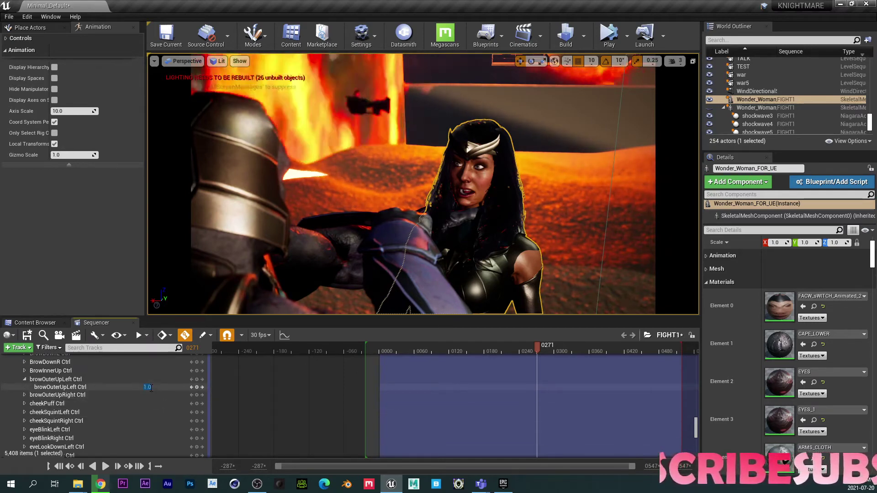
pyautogui.click(25, 396)
pyautogui.click(147, 402)
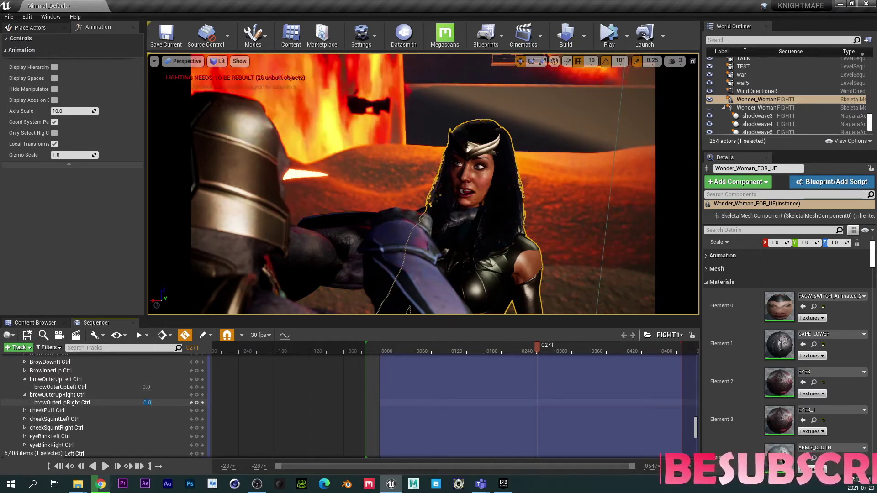
pyautogui.click(148, 403)
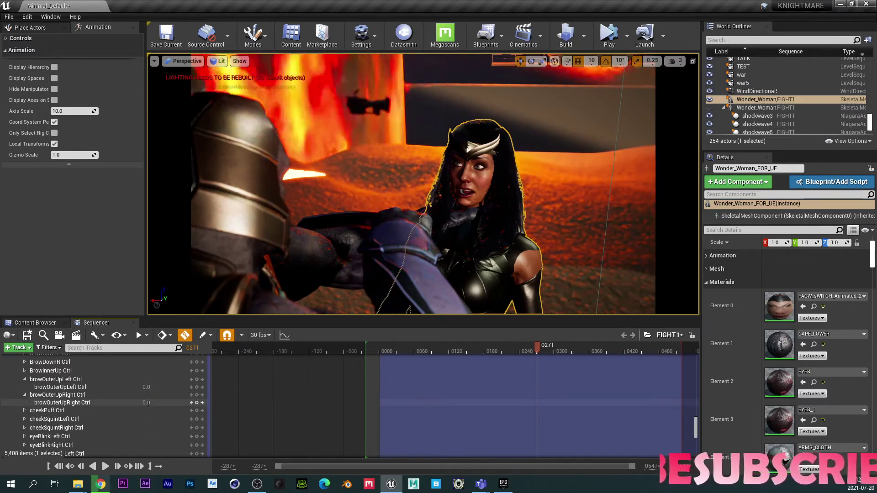
pyautogui.click(24, 379)
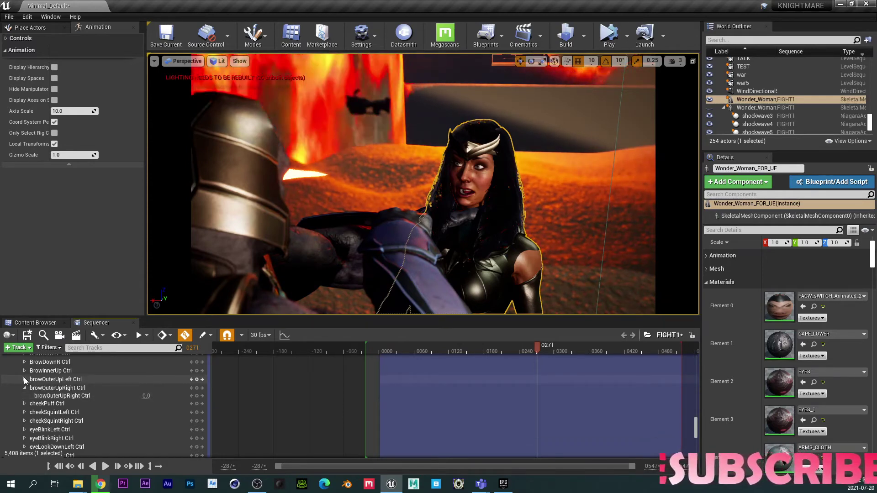
# - Set the cheekPuff facial control to 1
pyautogui.click(24, 388)
pyautogui.click(24, 396)
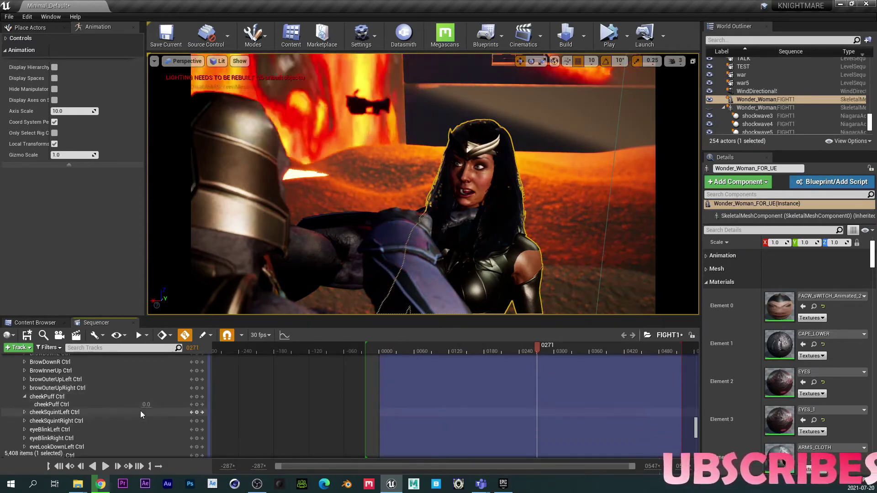
pyautogui.click(146, 404)
pyautogui.write('1')
pyautogui.press('Return')
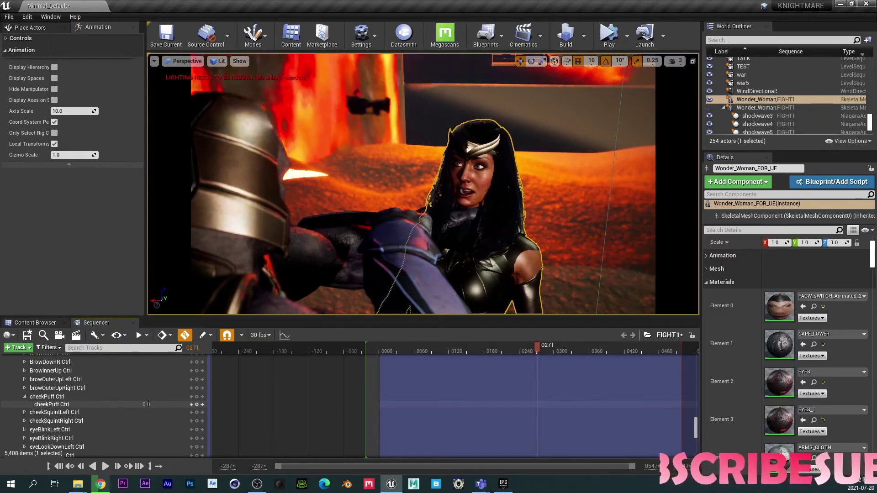
pyautogui.scroll(15, 127, 390)
pyautogui.scroll(20, 105, 405)
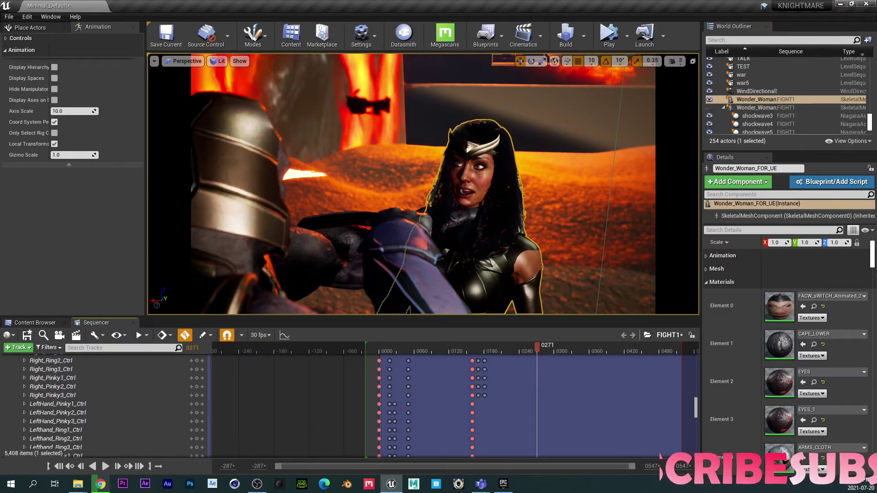
pyautogui.scroll(-5, 128, 424)
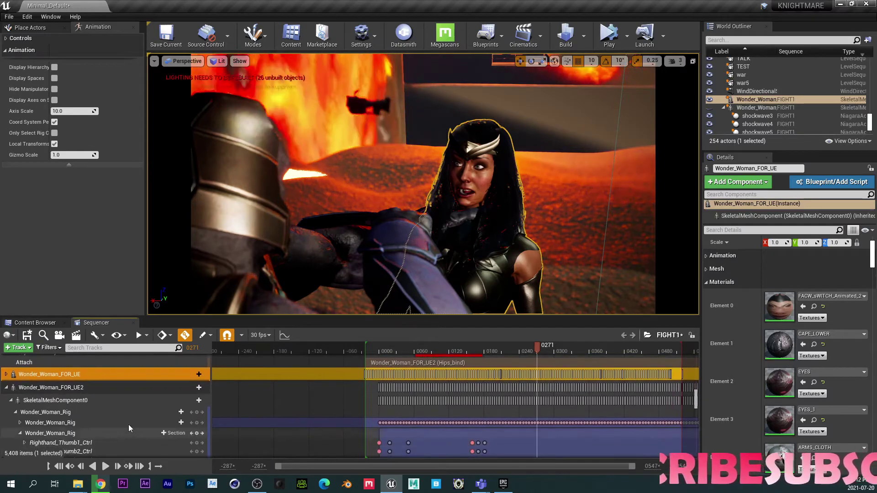
pyautogui.scroll(3, 102, 388)
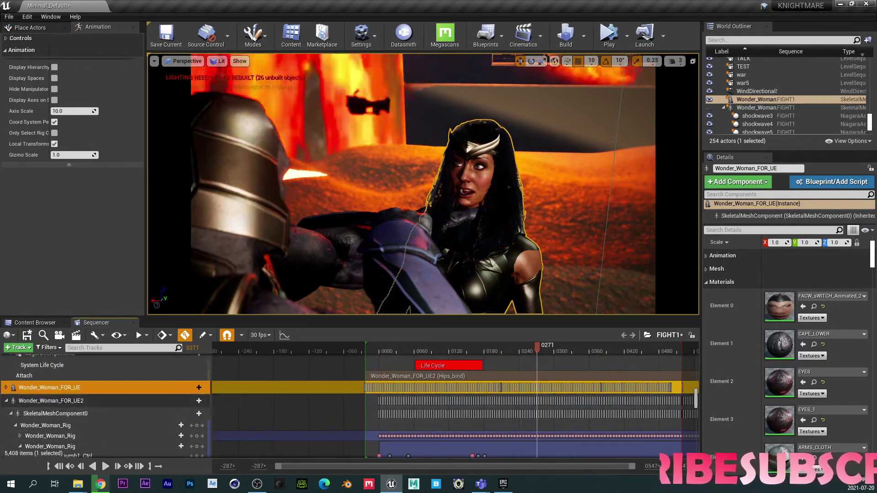
pyautogui.scroll(2, 9, 425)
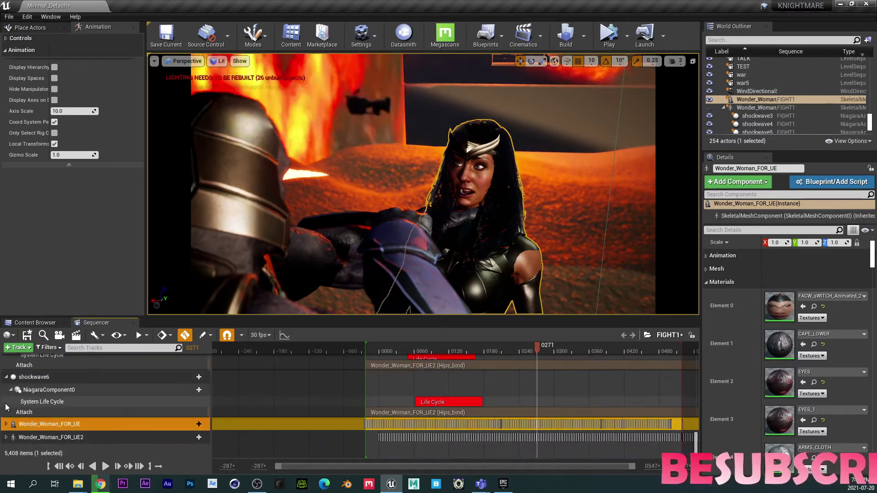
pyautogui.click(6, 424)
pyautogui.scroll(-10, 50, 420)
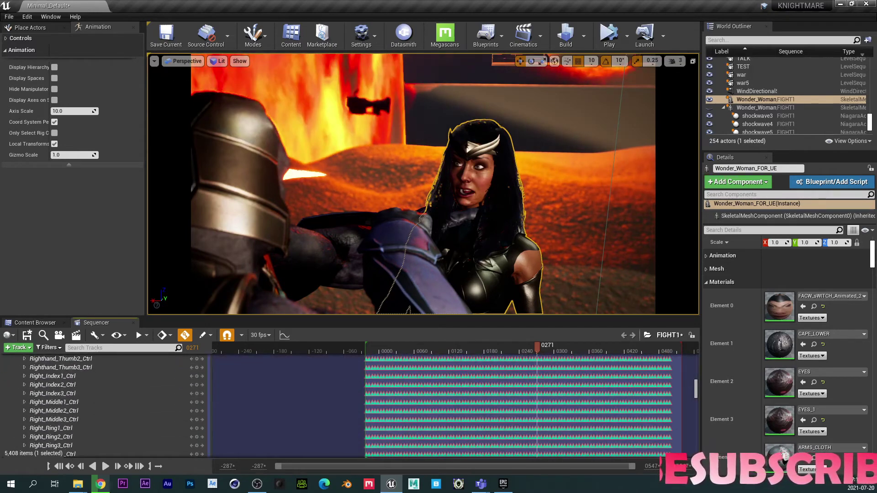
pyautogui.scroll(-2, 94, 407)
pyautogui.scroll(5, 95, 397)
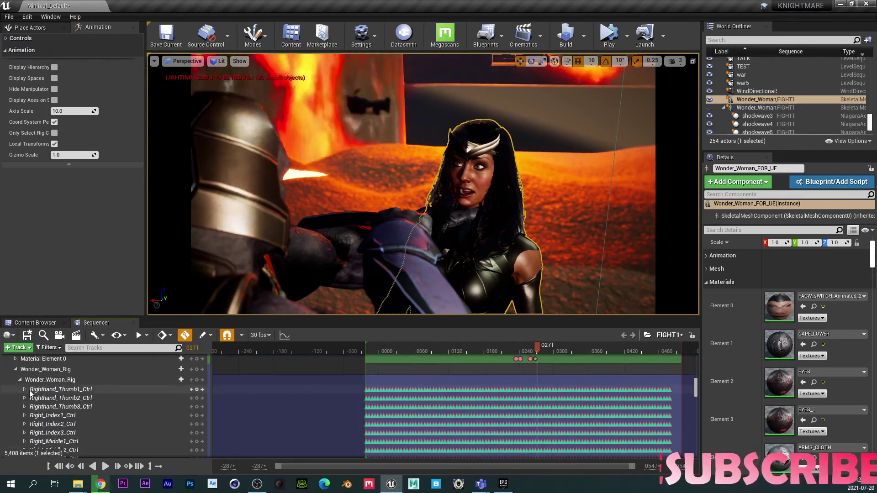
pyautogui.click(20, 380)
pyautogui.scroll(-8, 81, 420)
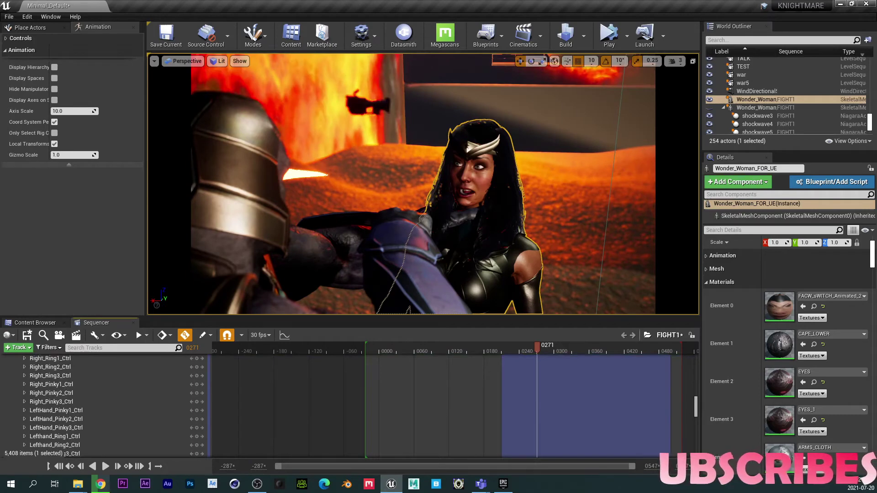
pyautogui.scroll(-5, 81, 406)
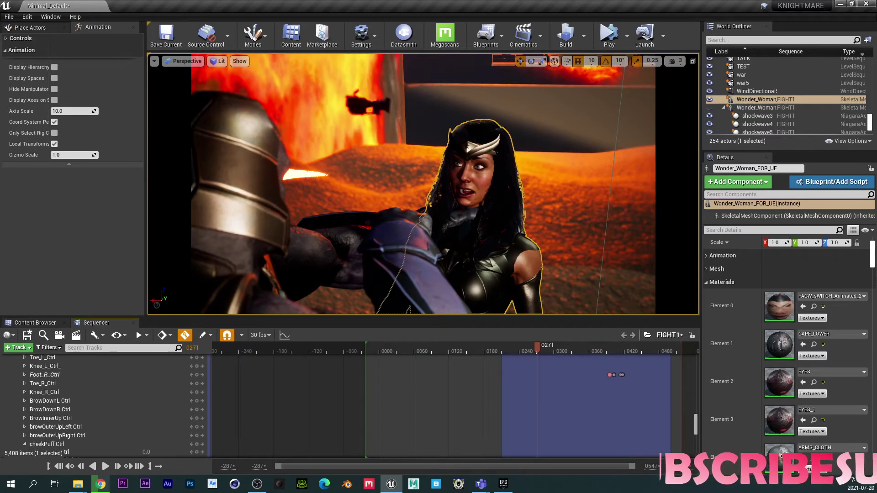
pyautogui.scroll(-3, 63, 380)
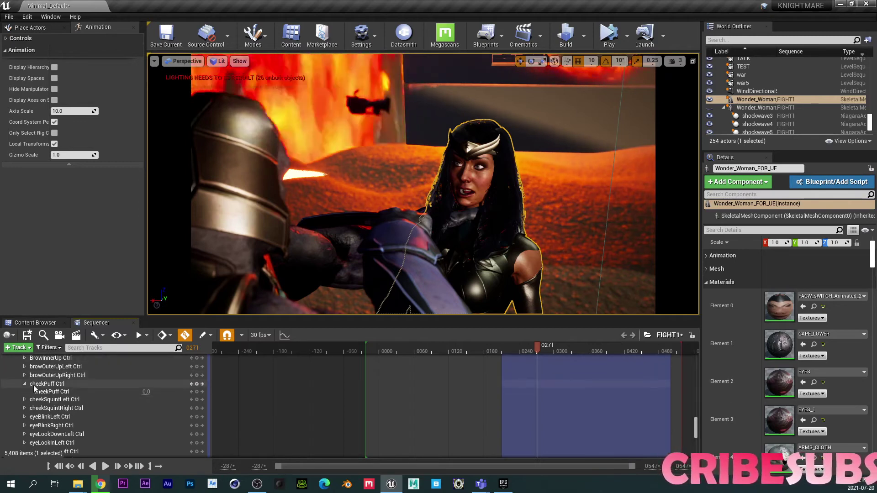
# - Set browOuterUpRight to 0.0 and check browOuterUpLeft's value
pyautogui.click(25, 384)
pyautogui.click(24, 376)
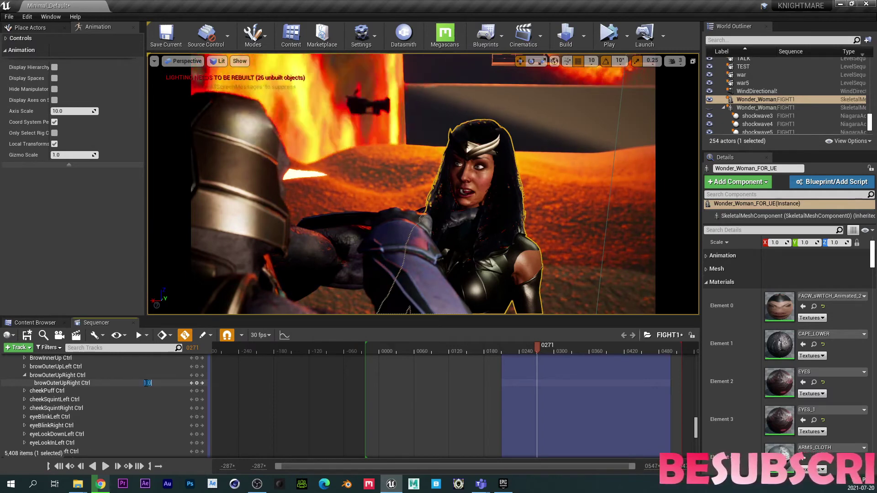
pyautogui.write('0')
pyautogui.press('Return')
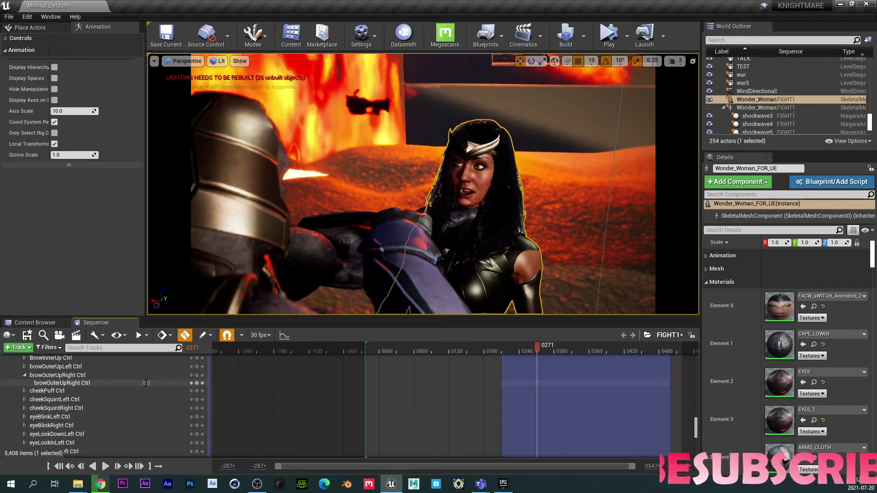
pyautogui.click(24, 367)
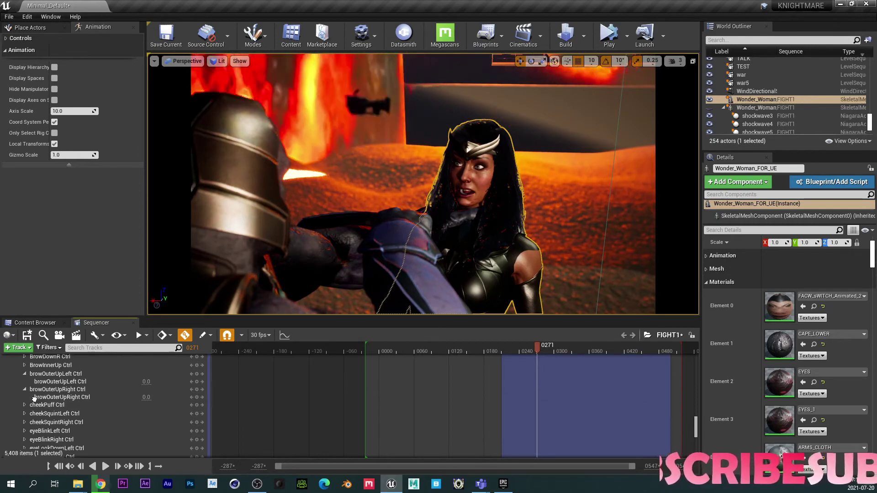
pyautogui.scroll(1, 69, 393)
# - Set BrowInnerUp to 0.0 and revise the BrowDownL value
pyautogui.doubleClick(114, 365)
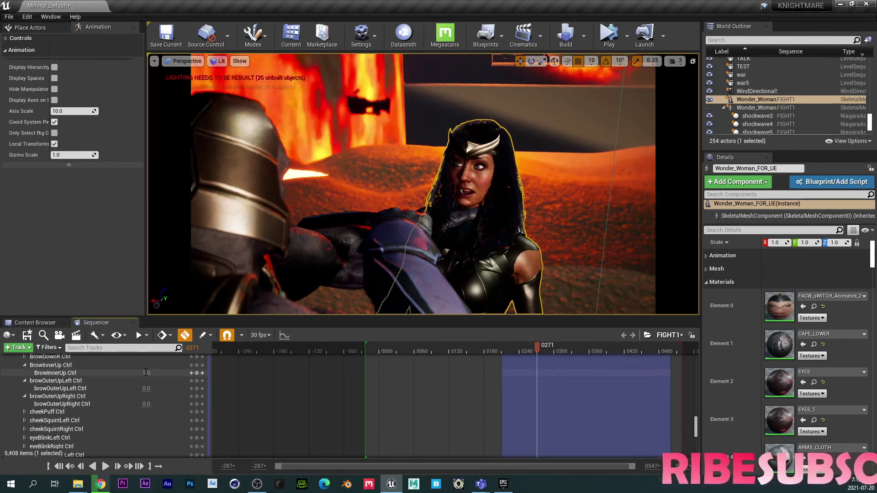
pyautogui.click(146, 373)
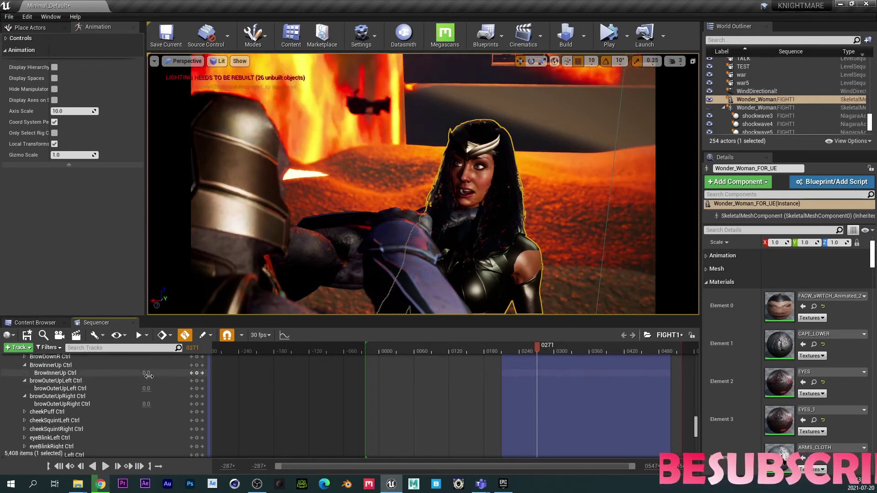
pyautogui.scroll(4, 54, 393)
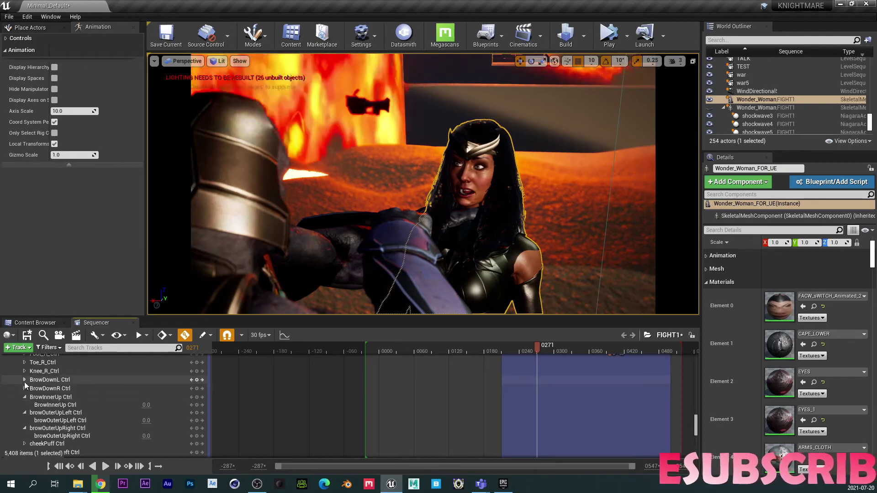
pyautogui.click(25, 381)
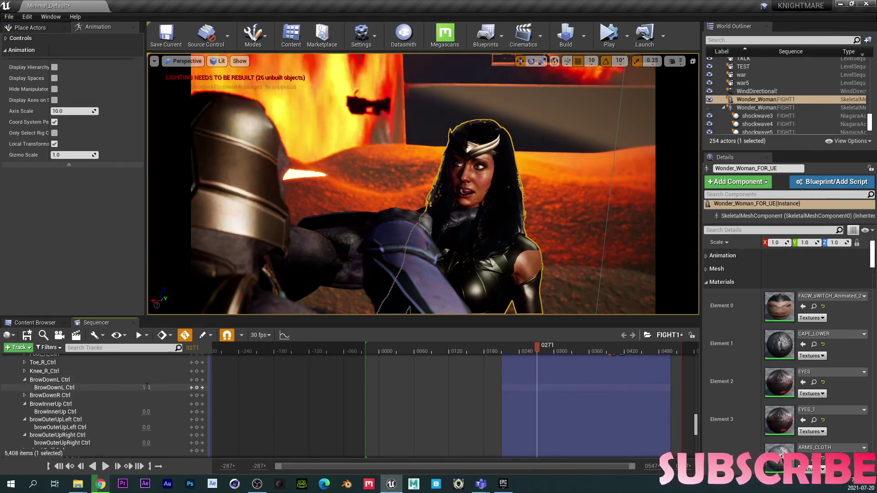
pyautogui.click(147, 388)
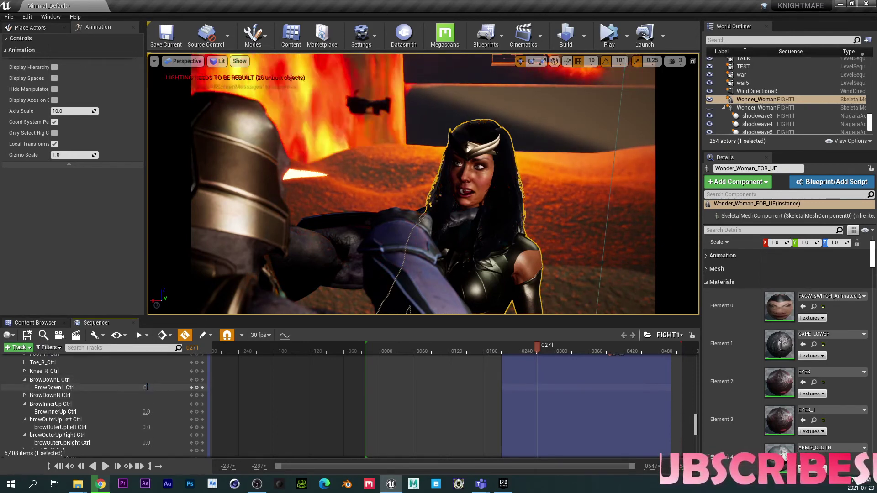
# - Revise the cheekSquintLeft value, then scroll down to the jaw and eye controls
pyautogui.scroll(-6, 129, 401)
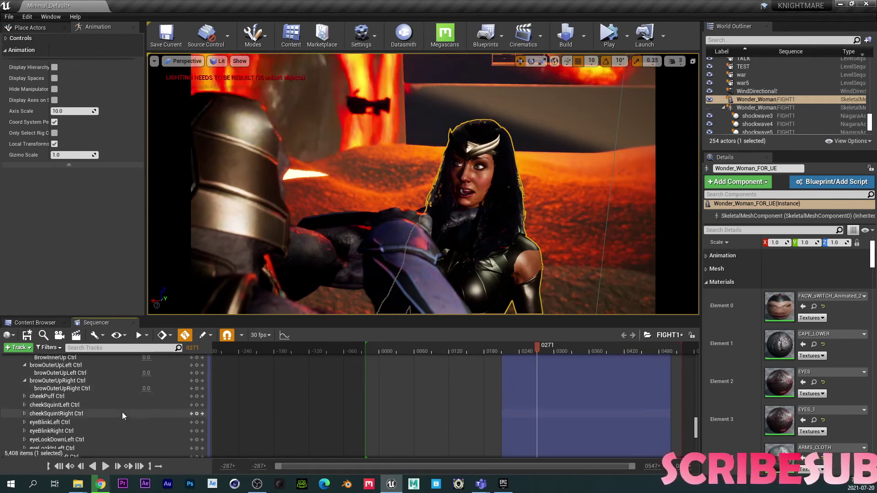
pyautogui.scroll(-1, 121, 400)
pyautogui.scroll(-2, 121, 401)
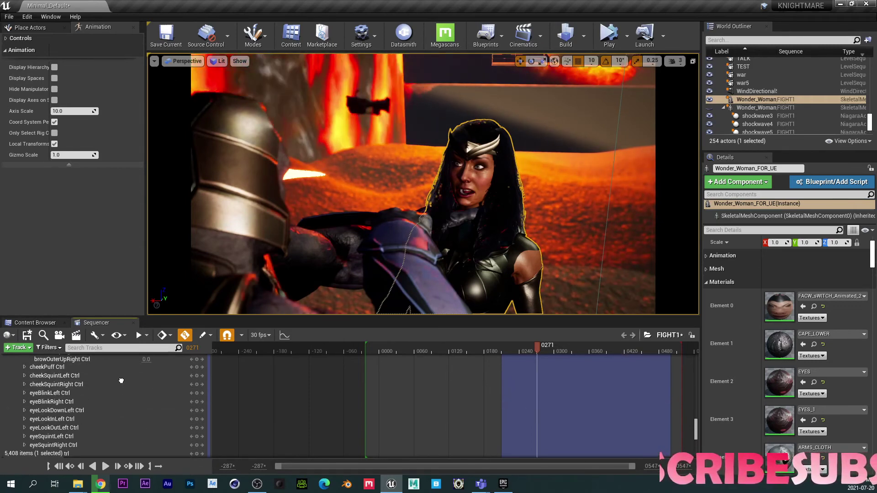
pyautogui.click(24, 375)
pyautogui.click(146, 383)
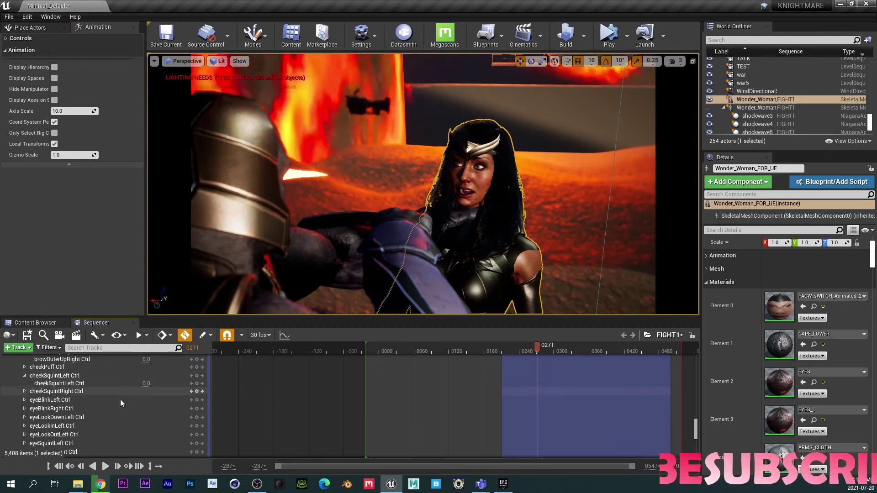
pyautogui.scroll(-1, 120, 399)
pyautogui.scroll(-2, 118, 385)
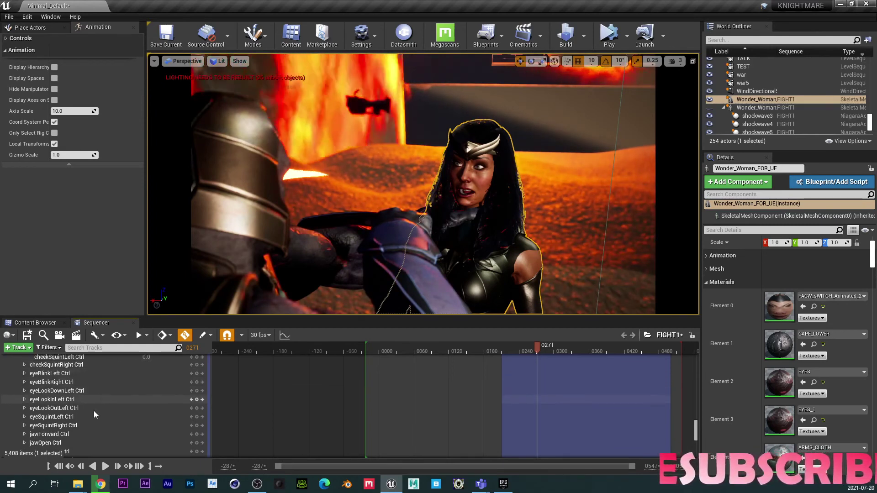
pyautogui.scroll(-3, 94, 398)
pyautogui.scroll(-1, 94, 386)
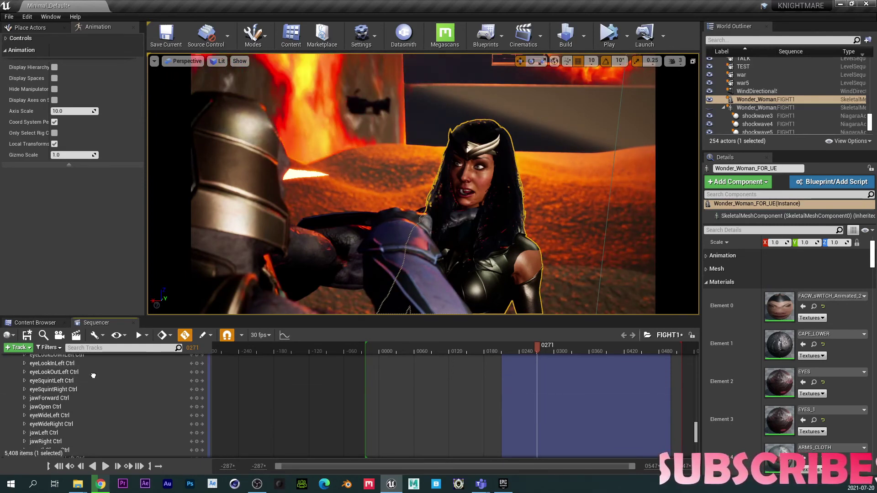
# - Expand jawOpen Ctrl, reading 0.0, and play FIGHT1 to preview the expression
pyautogui.click(24, 406)
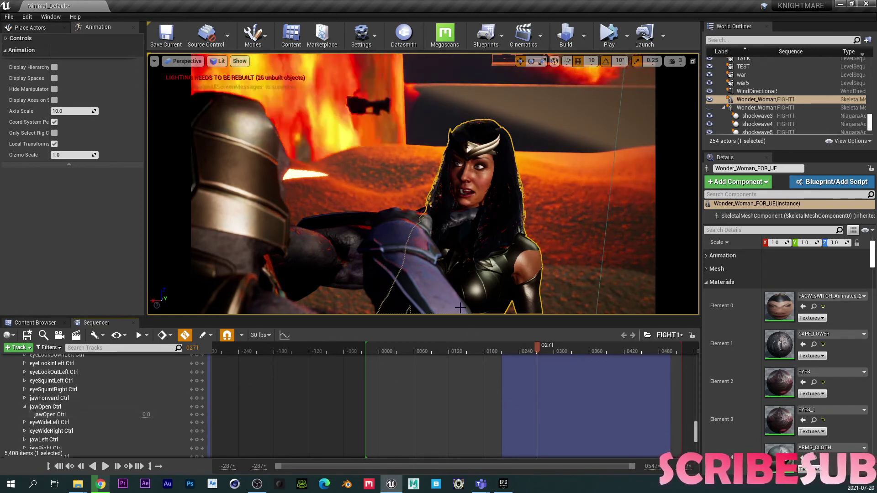
pyautogui.click(108, 466)
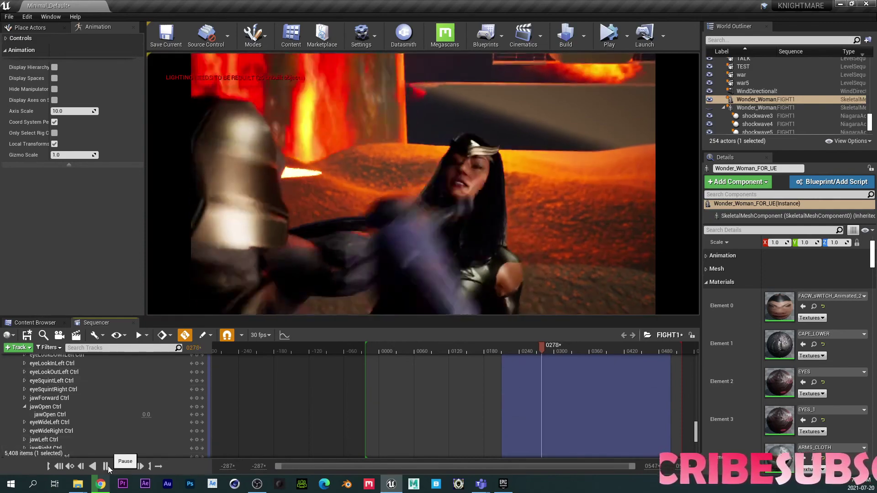